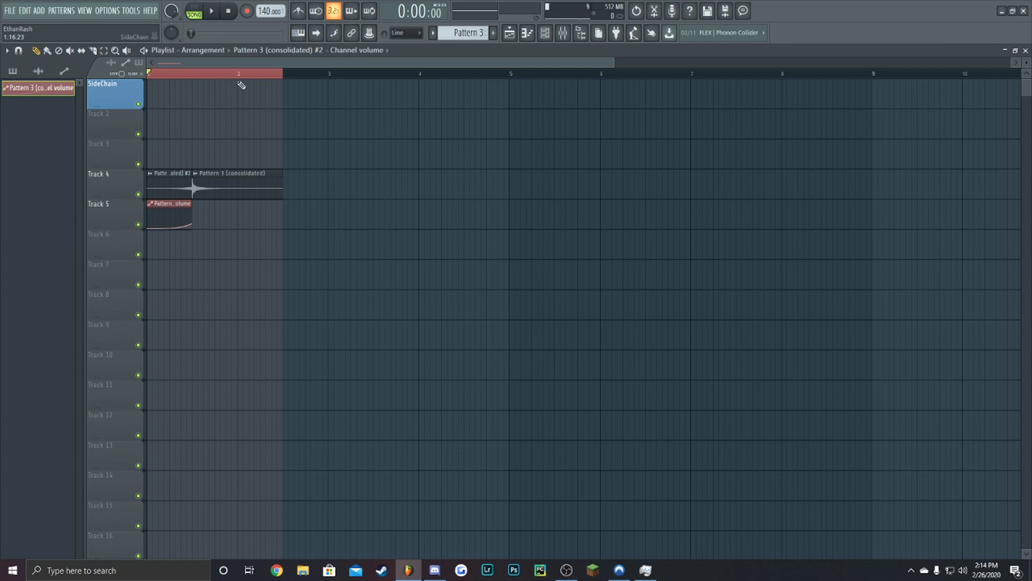
# Play back the consolidated pattern clips in the playlist
pyautogui.scroll(3, 233, 62)
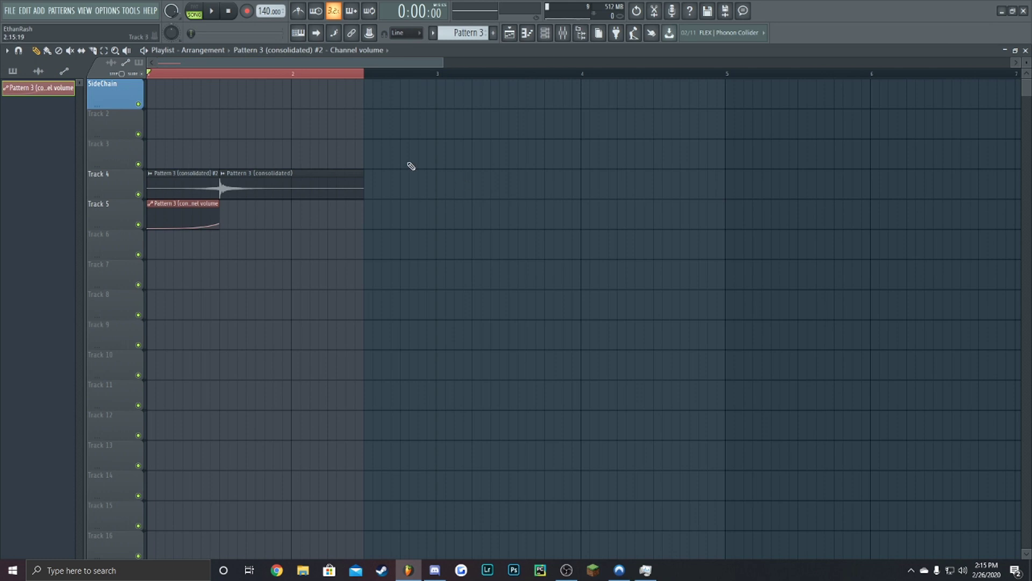
pyautogui.press('space')
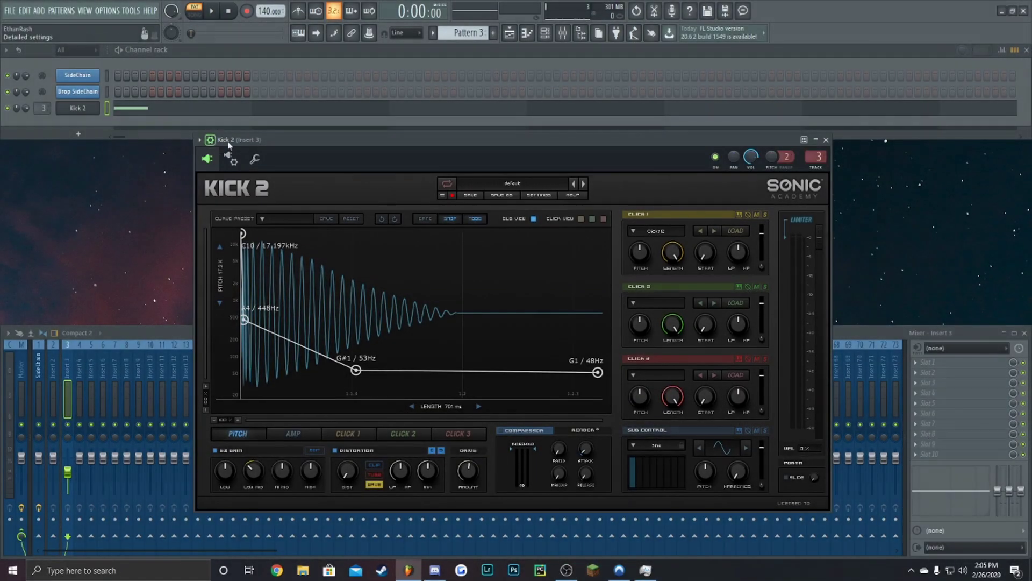
# Open the Kick 2 piano roll, select the time range of the C5 note and audition it
pyautogui.moveTo(249, 146); pyautogui.dragTo(232, 136)
pyautogui.moveTo(458, 133); pyautogui.dragTo(483, 139)
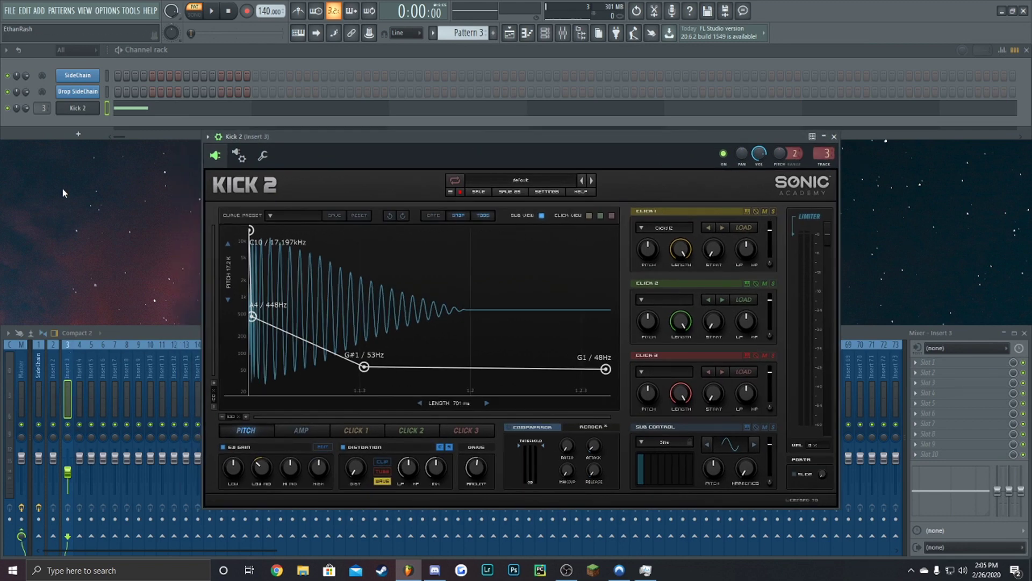
pyautogui.click(159, 109)
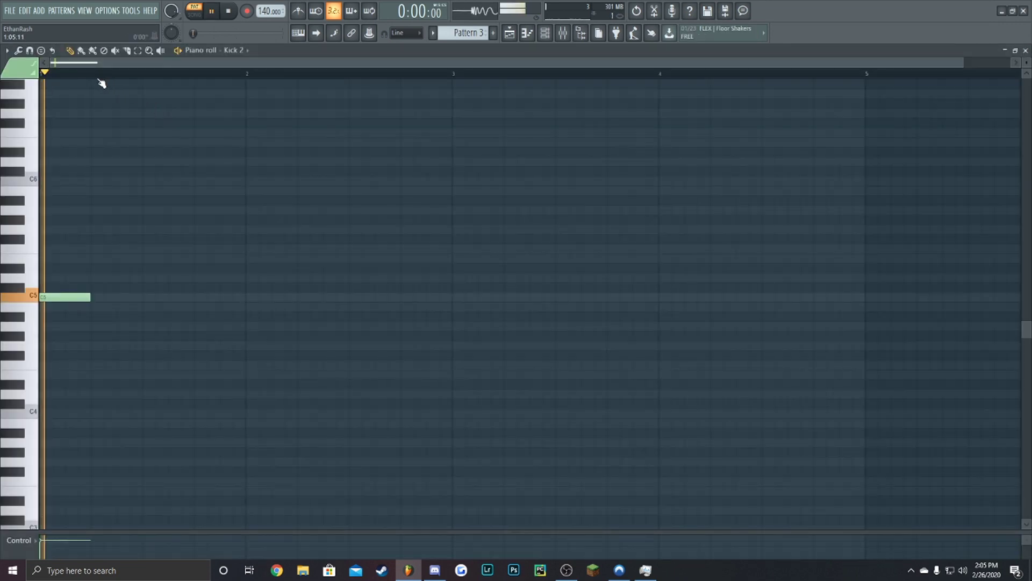
pyautogui.hotkey('ctrl', 'a')
pyautogui.press('space')
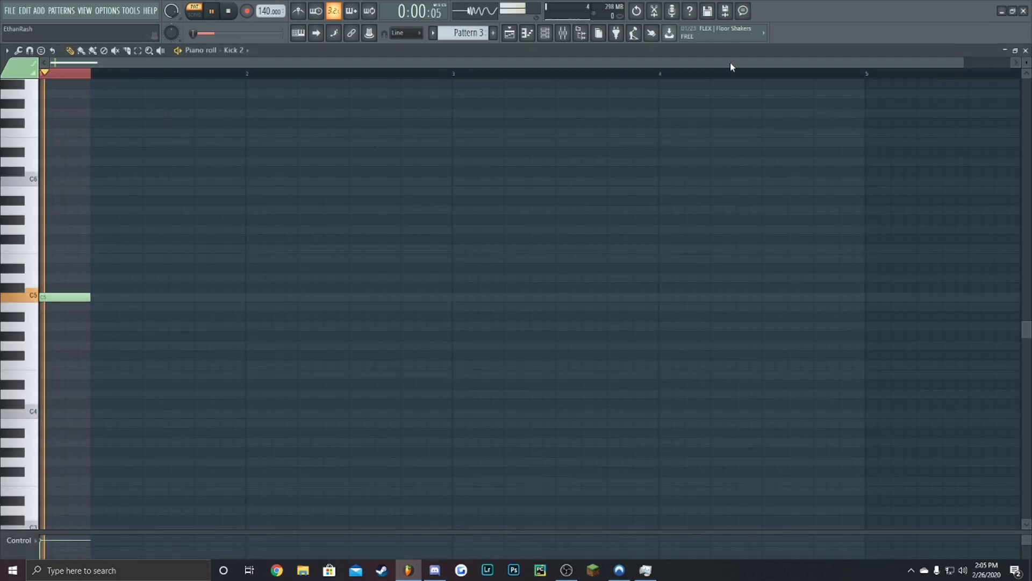
pyautogui.click(545, 32)
pyautogui.press('space')
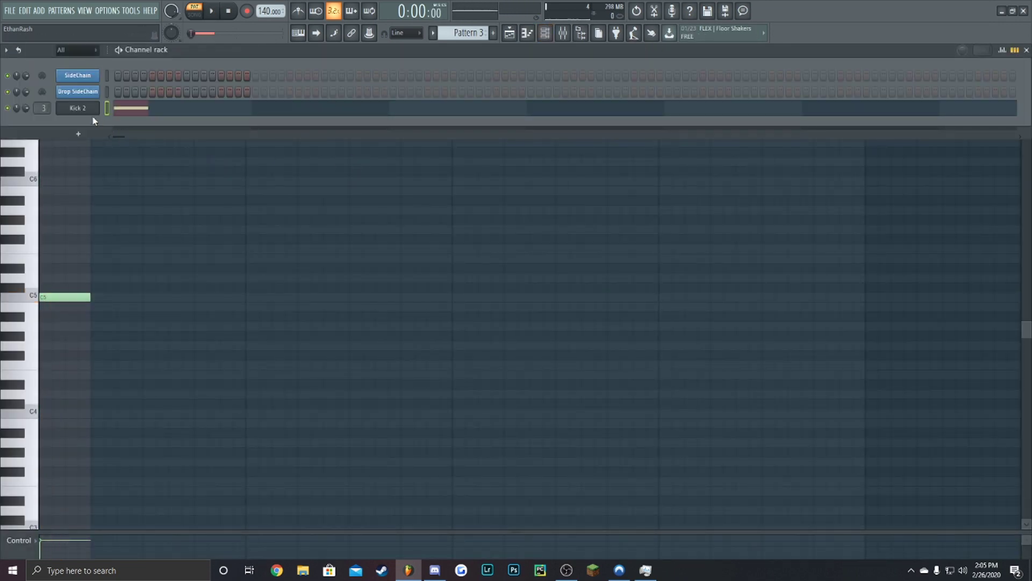
# Load the factory Snare 01 curve preset for the Kick 2 pitch envelope
pyautogui.click(84, 111)
pyautogui.click(289, 216)
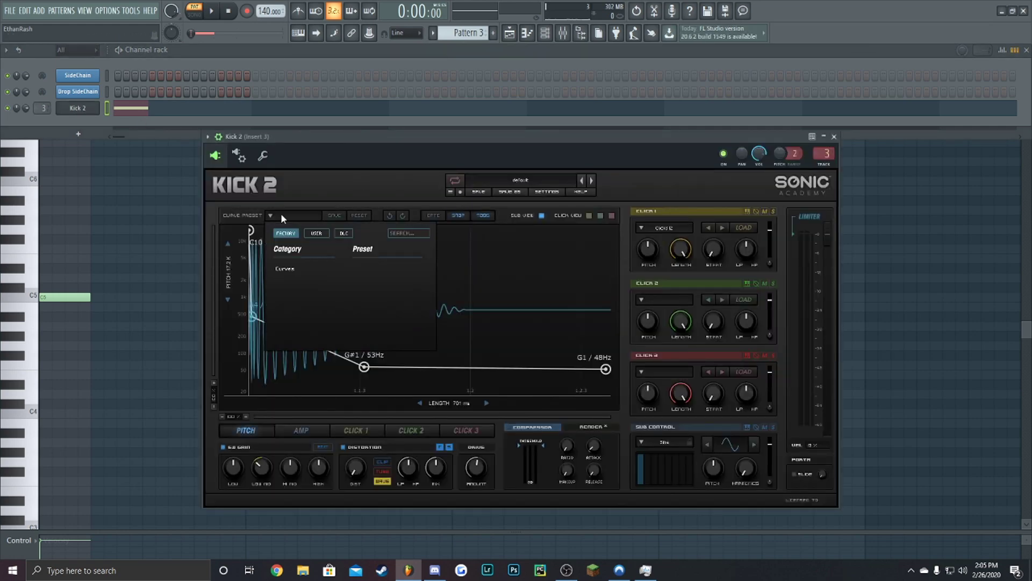
pyautogui.click(285, 269)
pyautogui.click(365, 317)
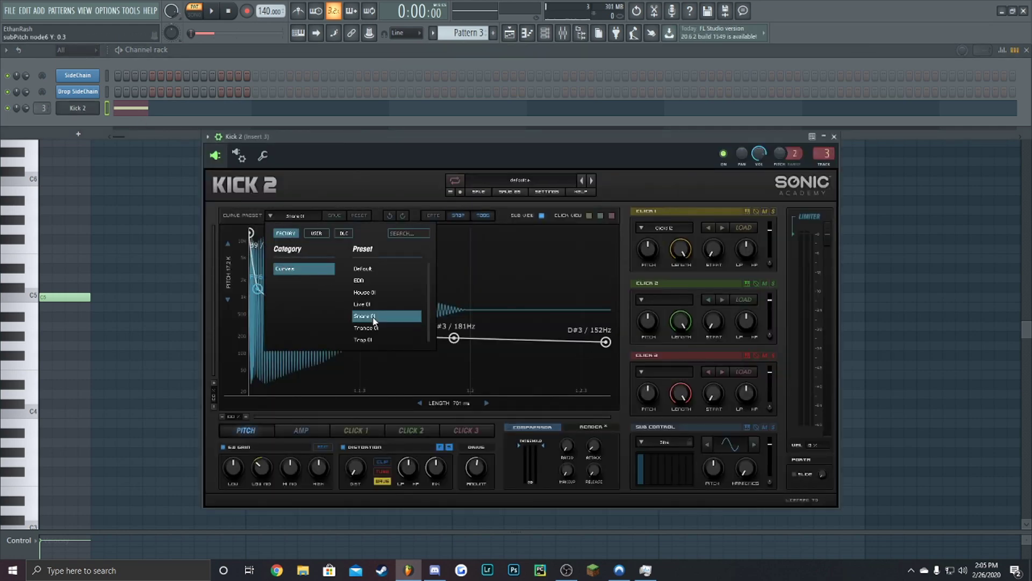
pyautogui.moveTo(342, 146); pyautogui.dragTo(334, 122)
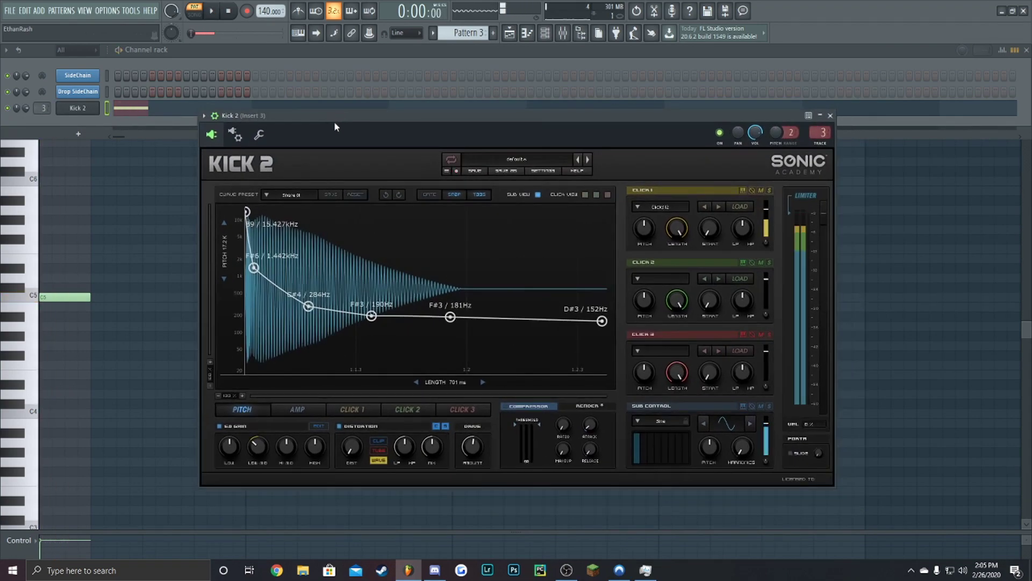
pyautogui.moveTo(267, 116); pyautogui.dragTo(294, 144)
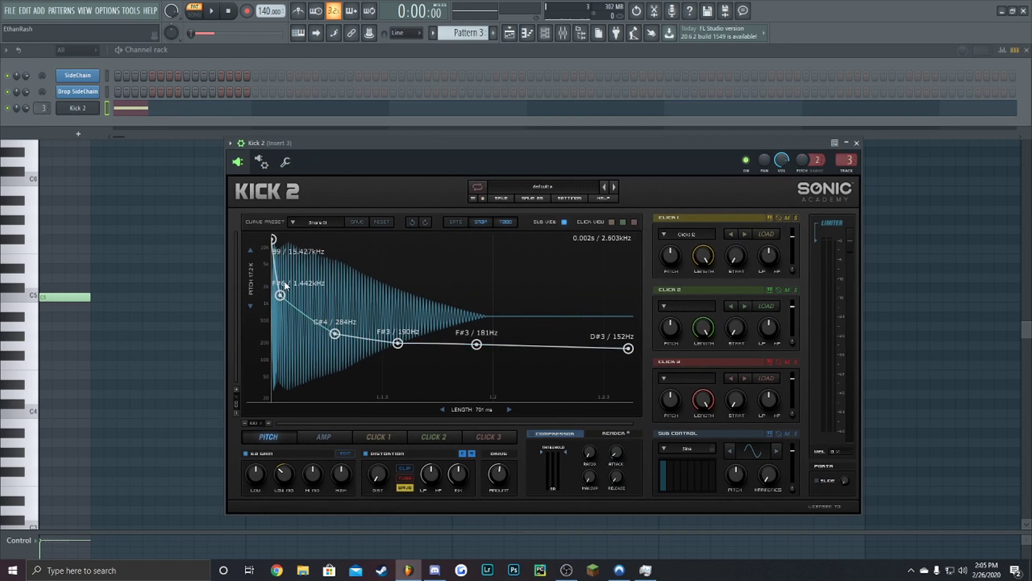
# Raise the first pitch node to about 16.7 kHz, delete the F#6 node and bow the segment to the C#4 node downward
pyautogui.moveTo(274, 238); pyautogui.dragTo(274, 226)
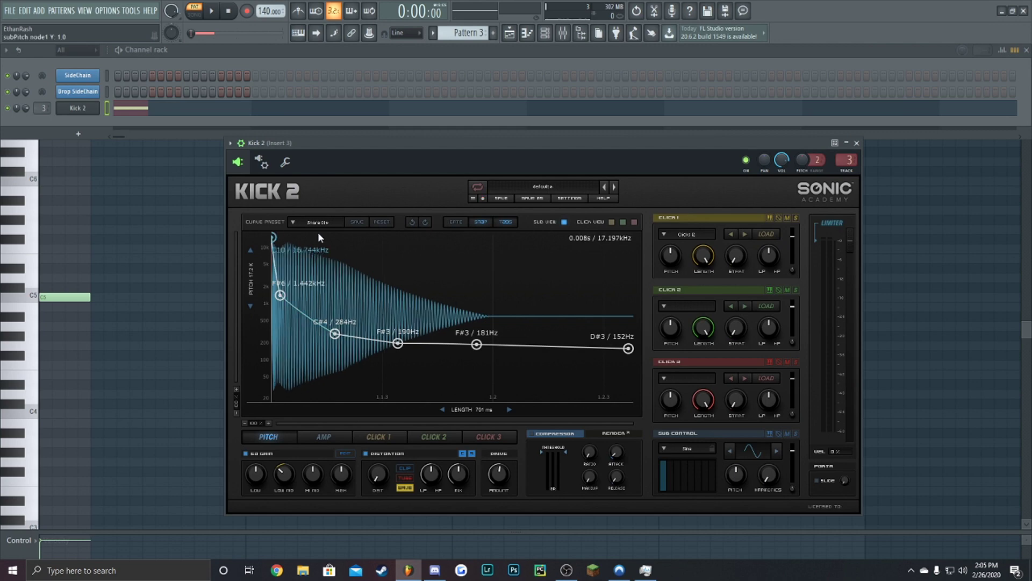
pyautogui.doubleClick(281, 296)
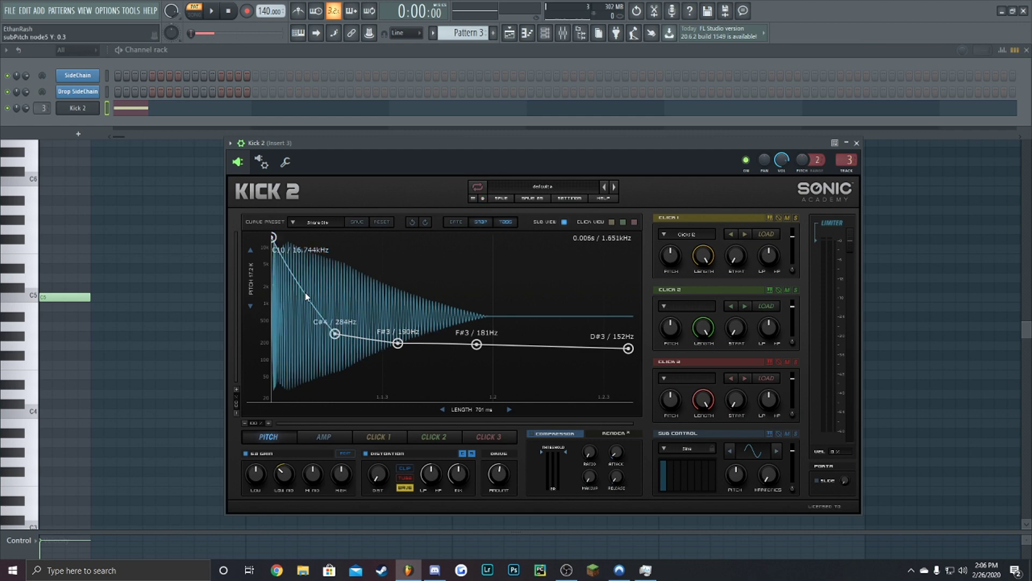
pyautogui.moveTo(306, 297)
pyautogui.mouseDown()
pyautogui.moveTo(357, 231)
pyautogui.moveTo(287, 336)
pyautogui.moveTo(359, 230)
pyautogui.moveTo(295, 320)
pyautogui.moveTo(309, 288)
pyautogui.moveTo(347, 224)
pyautogui.moveTo(283, 379)
pyautogui.moveTo(295, 305)
pyautogui.mouseUp()
pyautogui.press('space')
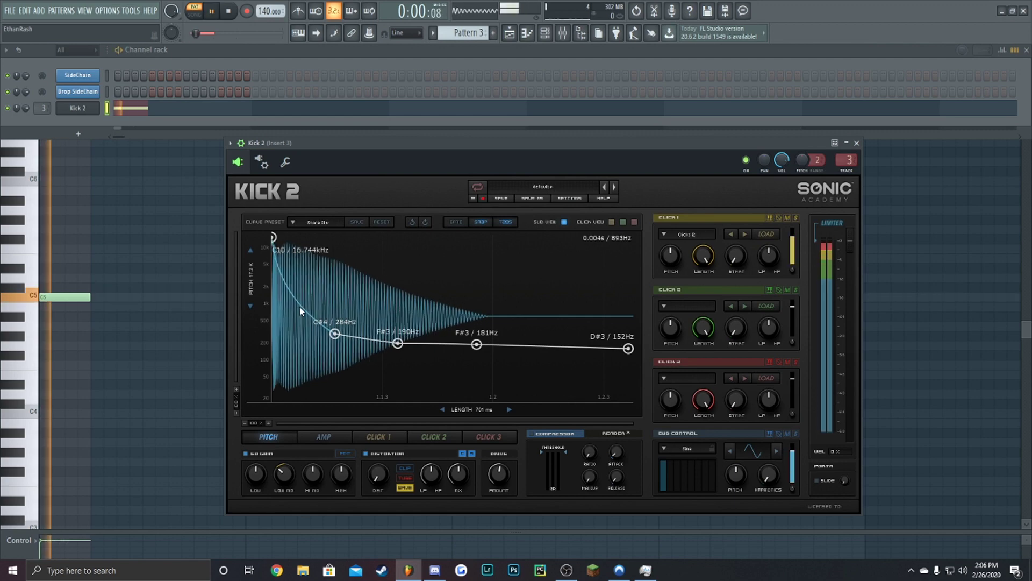
pyautogui.press('space')
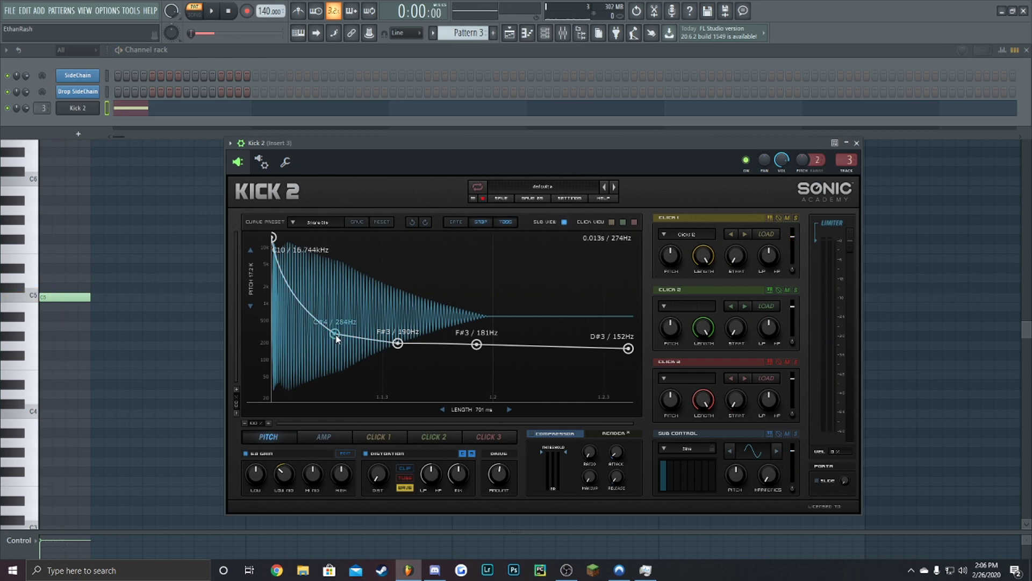
# Raise the C#4 pitch node to E4 (330 Hz), audition it and bend the following curve segment slightly downward
pyautogui.moveTo(337, 338); pyautogui.dragTo(337, 335)
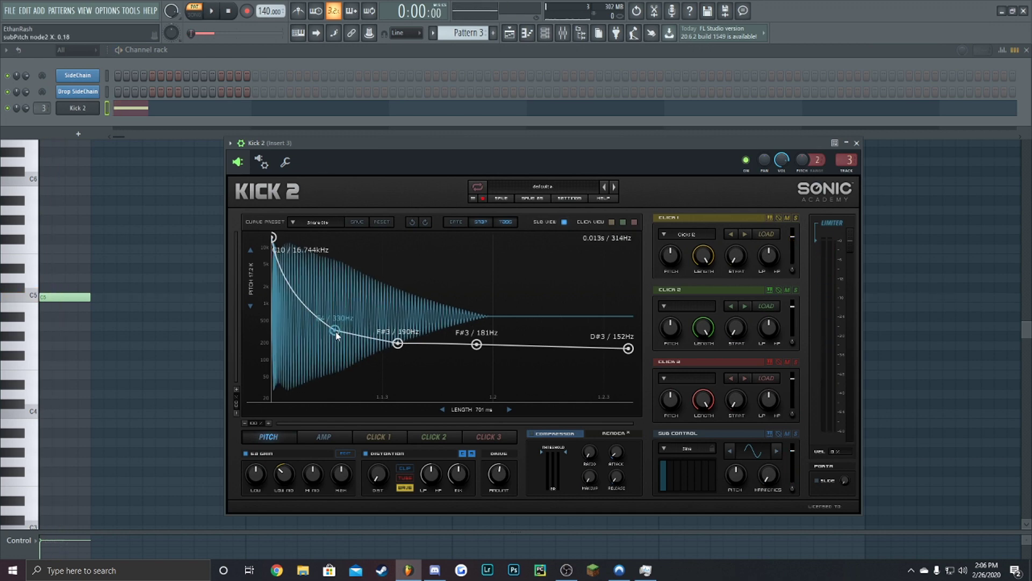
pyautogui.press('space')
pyautogui.press('space')
pyautogui.moveTo(372, 337); pyautogui.dragTo(370, 343)
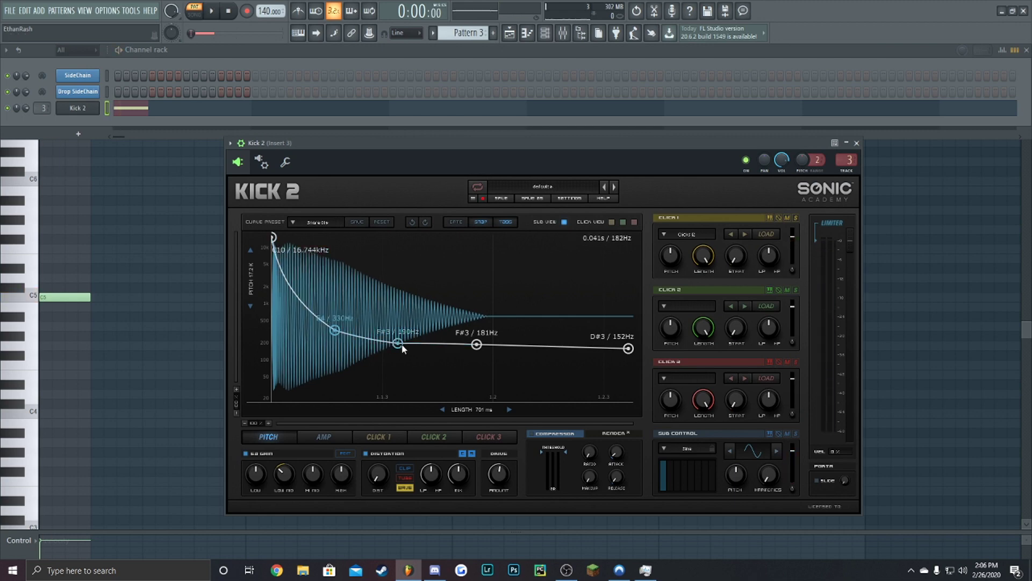
# Level the last three pitch nodes at D3 (147 Hz) and audition the sound
pyautogui.moveTo(398, 347); pyautogui.dragTo(398, 353)
pyautogui.moveTo(476, 345); pyautogui.dragTo(474, 352)
pyautogui.moveTo(627, 349); pyautogui.dragTo(628, 350)
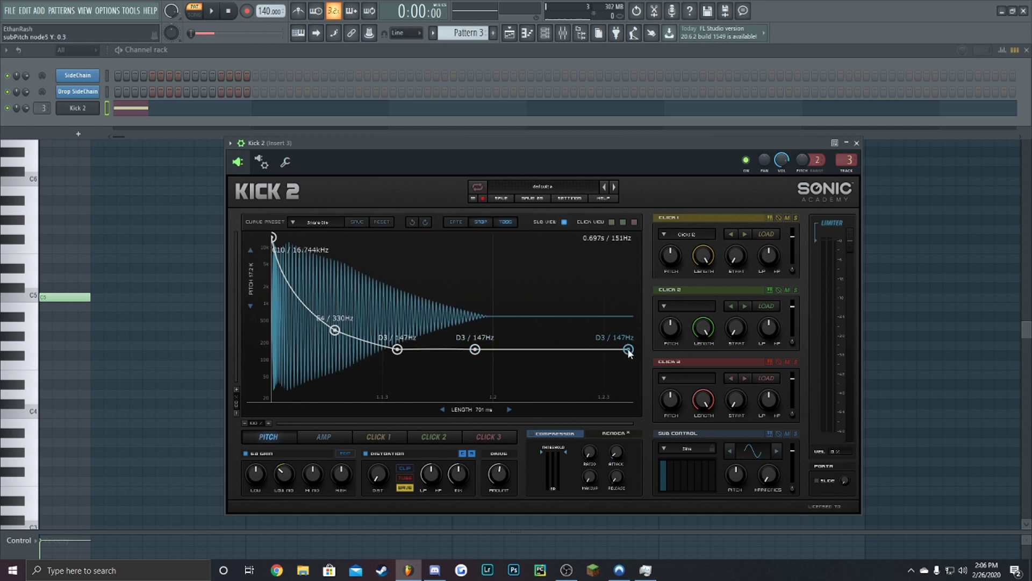
pyautogui.moveTo(399, 145); pyautogui.dragTo(382, 151)
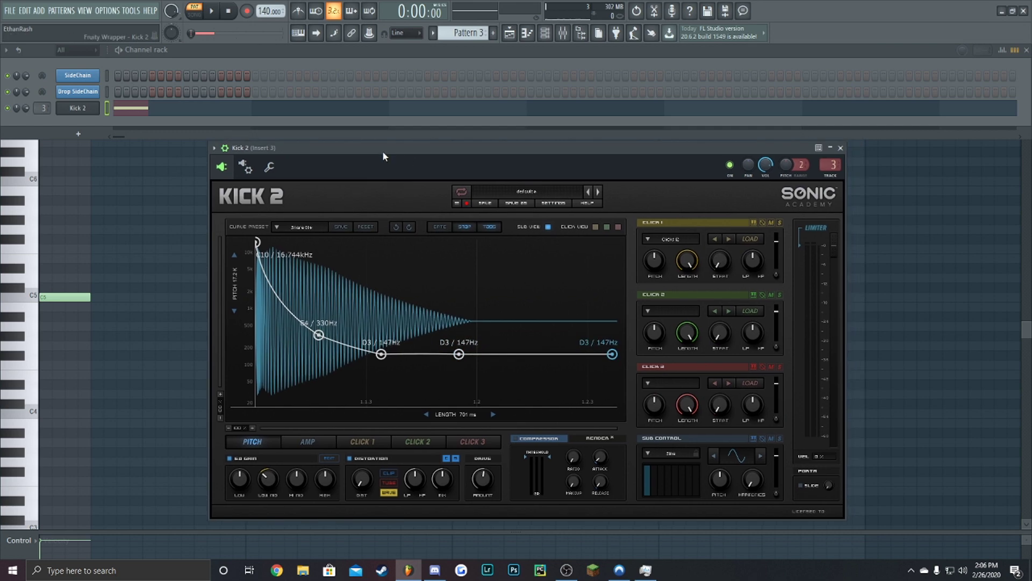
pyautogui.press('space')
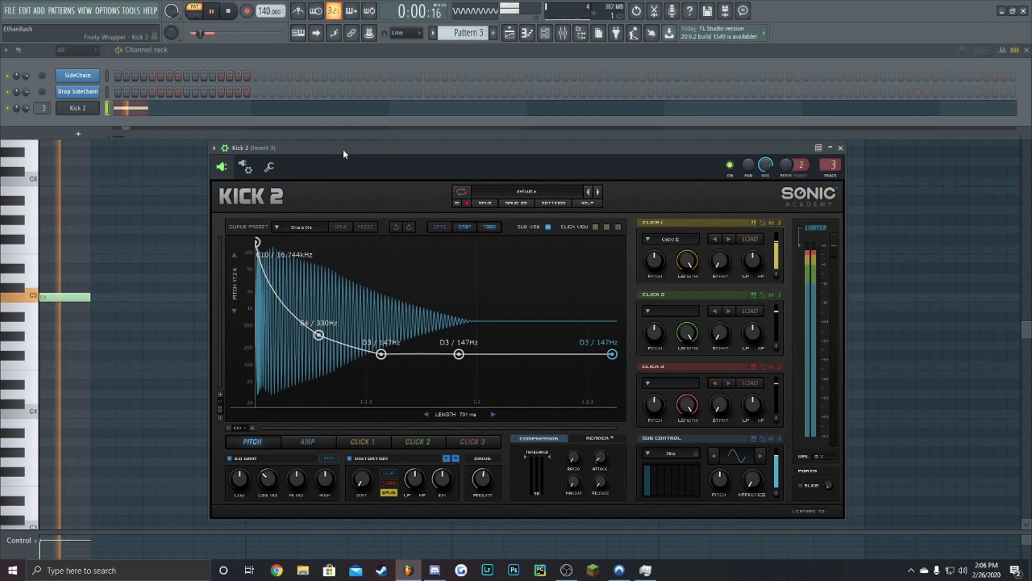
pyautogui.moveTo(343, 149); pyautogui.dragTo(325, 140)
pyautogui.press('space')
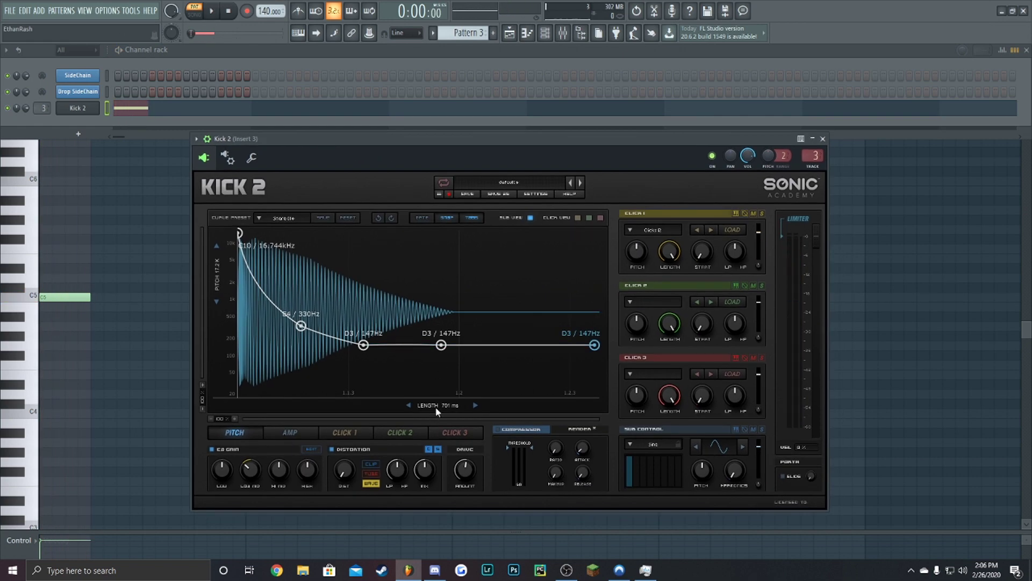
# Shorten the sound's length to about 618 ms and audition it
pyautogui.moveTo(436, 408); pyautogui.dragTo(436, 430)
pyautogui.press('space')
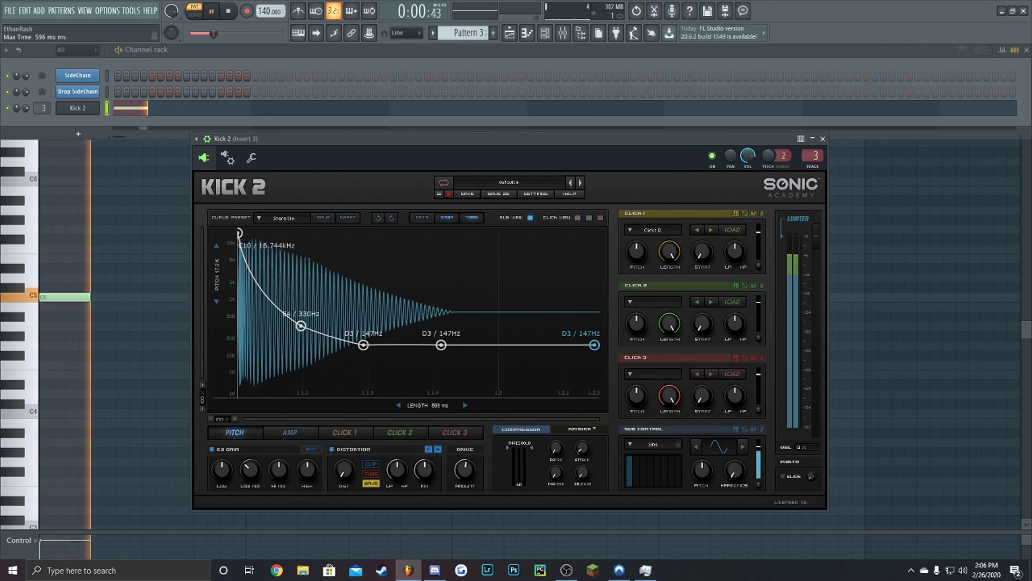
pyautogui.press('space')
pyautogui.moveTo(303, 140); pyautogui.dragTo(361, 149)
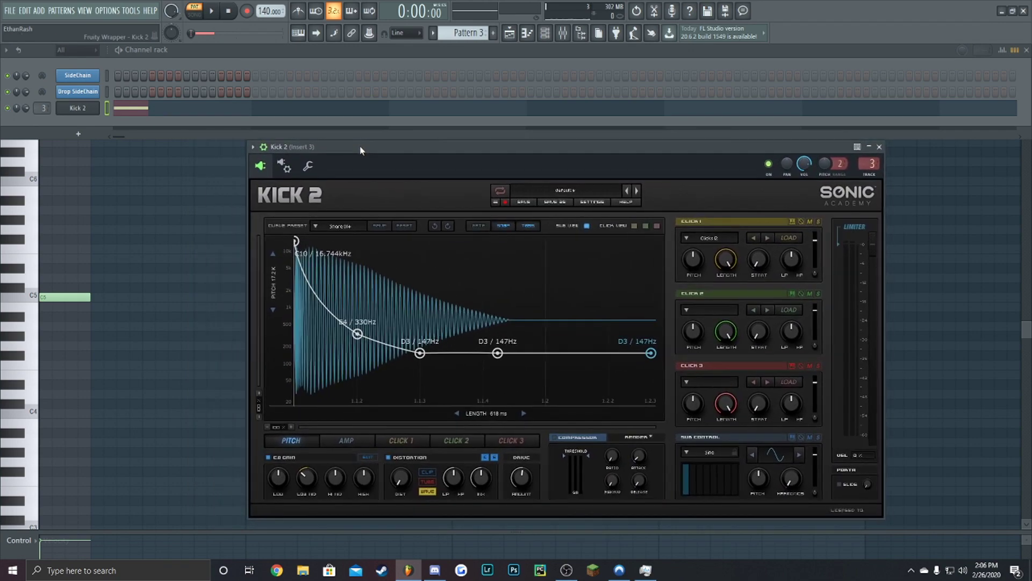
# In the amp envelope, delete the 0.88 node and extend the full-level plateau by moving its 1.0 end node later
pyautogui.click(340, 444)
pyautogui.moveTo(348, 151); pyautogui.dragTo(324, 153)
pyautogui.moveTo(297, 242); pyautogui.dragTo(273, 240)
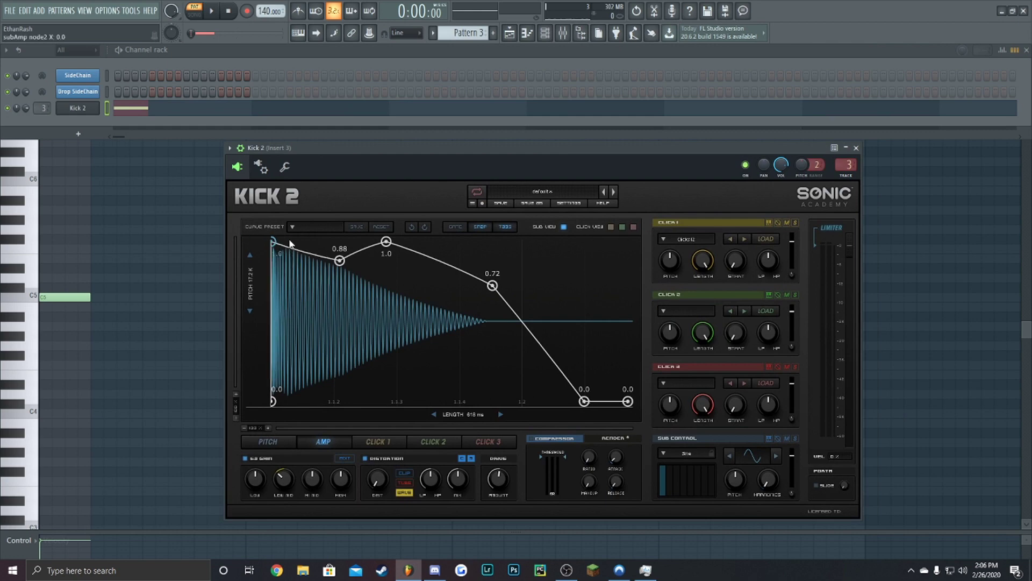
pyautogui.doubleClick(343, 260)
pyautogui.moveTo(386, 241); pyautogui.dragTo(415, 242)
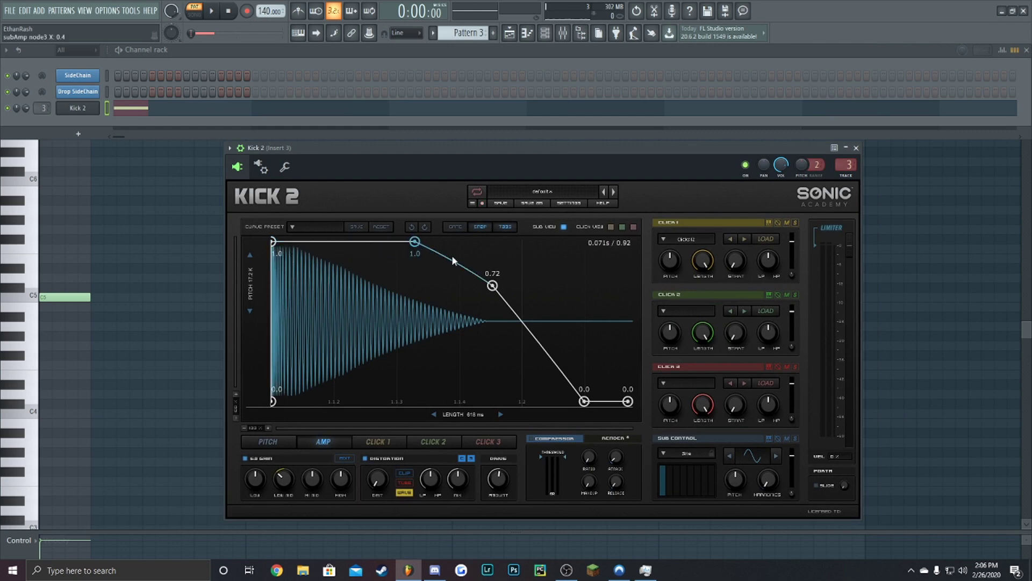
# Delete the 0.72 amp node, bow the decay curve downward and move the 1.0 plateau node slightly earlier while auditioning
pyautogui.doubleClick(493, 286)
pyautogui.moveTo(502, 321); pyautogui.dragTo(502, 366)
pyautogui.press('space')
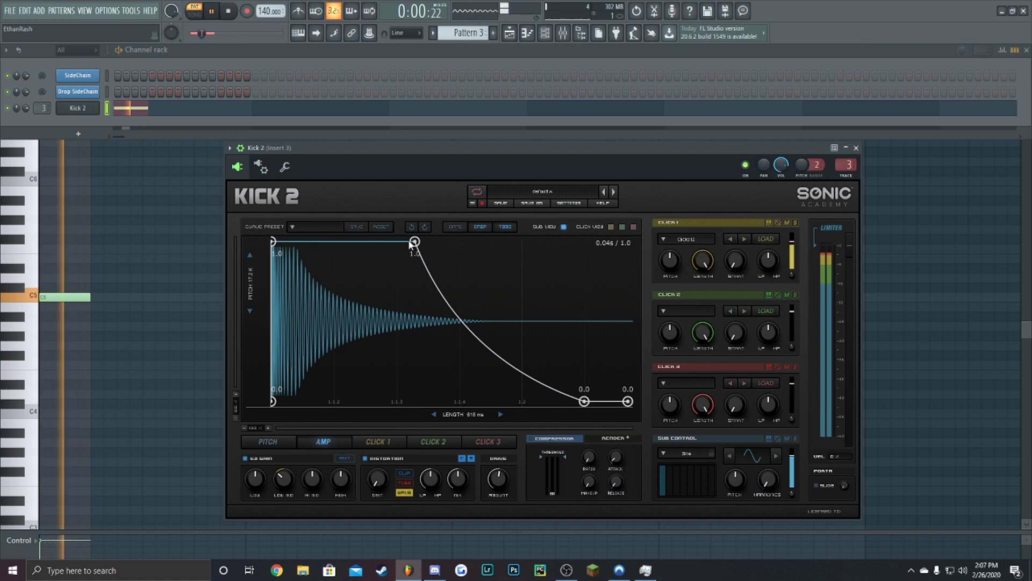
pyautogui.moveTo(414, 242); pyautogui.dragTo(394, 242)
pyautogui.press('space')
pyautogui.moveTo(389, 164); pyautogui.dragTo(422, 170)
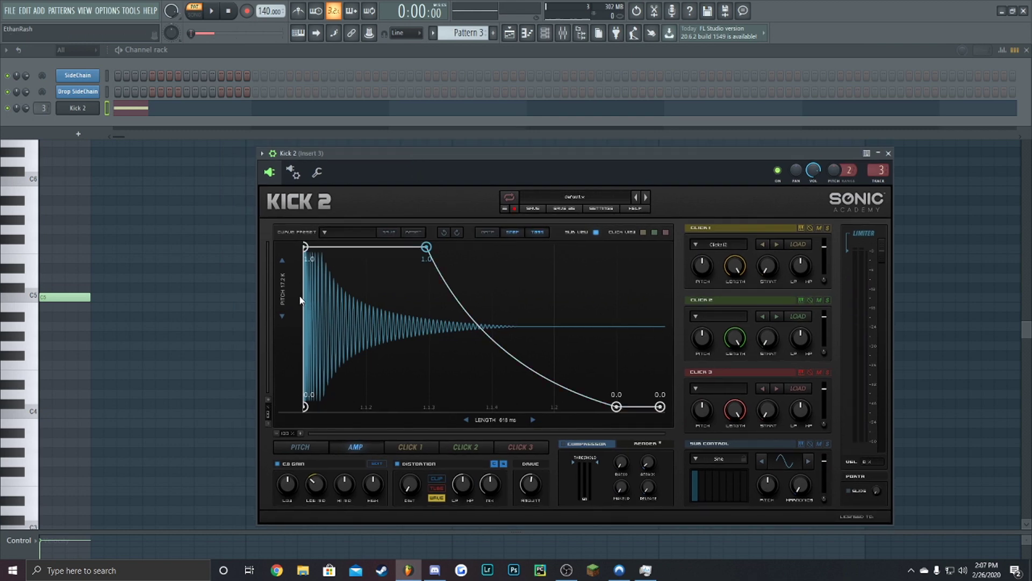
pyautogui.moveTo(404, 168); pyautogui.dragTo(313, 159)
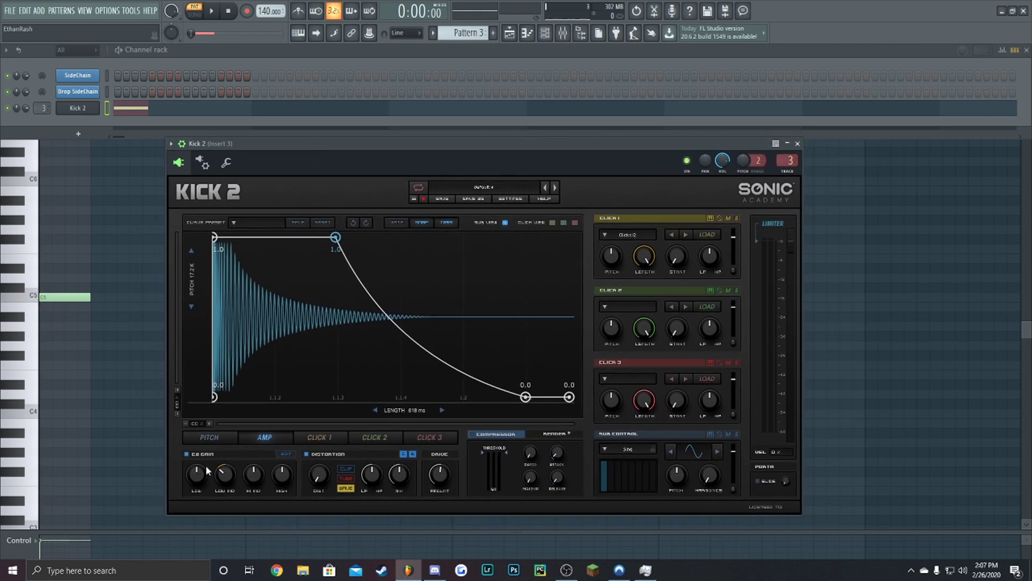
# Reduce the EQ low and low-mid gain, add a little distortion and audition the result with the pitch envelope shown
pyautogui.moveTo(196, 477); pyautogui.dragTo(196, 488)
pyautogui.moveTo(229, 479); pyautogui.dragTo(229, 483)
pyautogui.moveTo(321, 476); pyautogui.dragTo(321, 476)
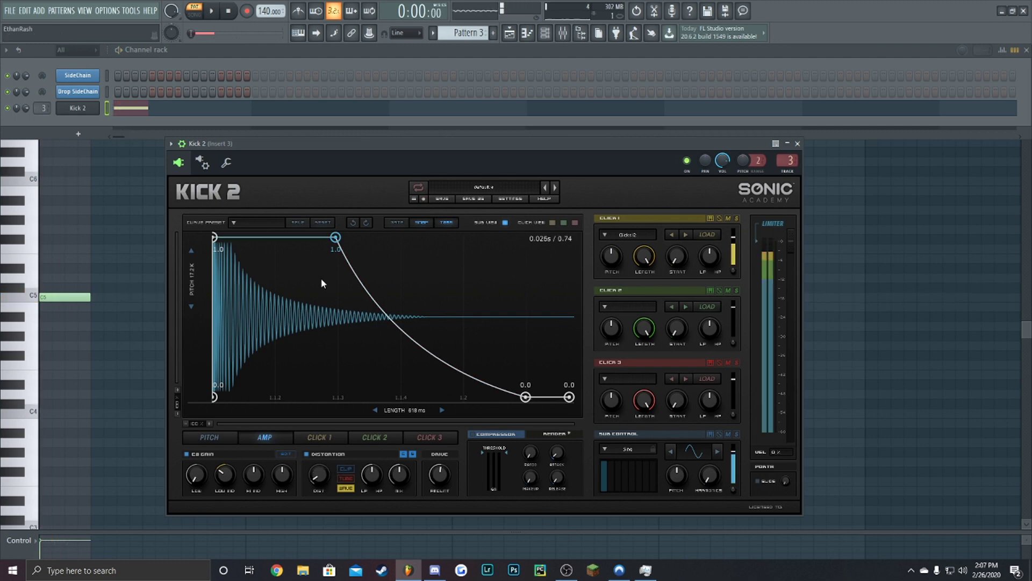
pyautogui.click(210, 437)
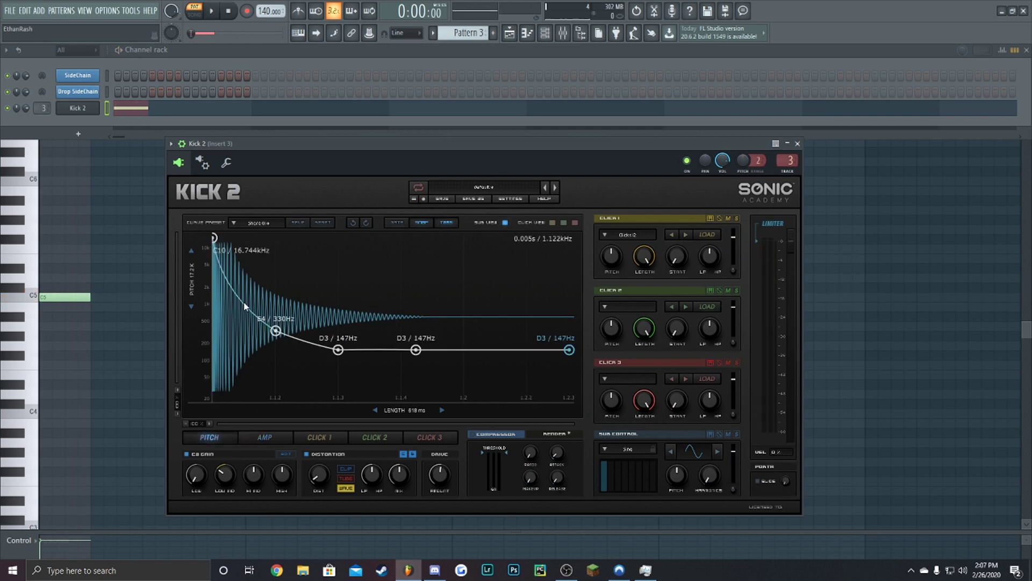
pyautogui.press('space')
pyautogui.press('space')
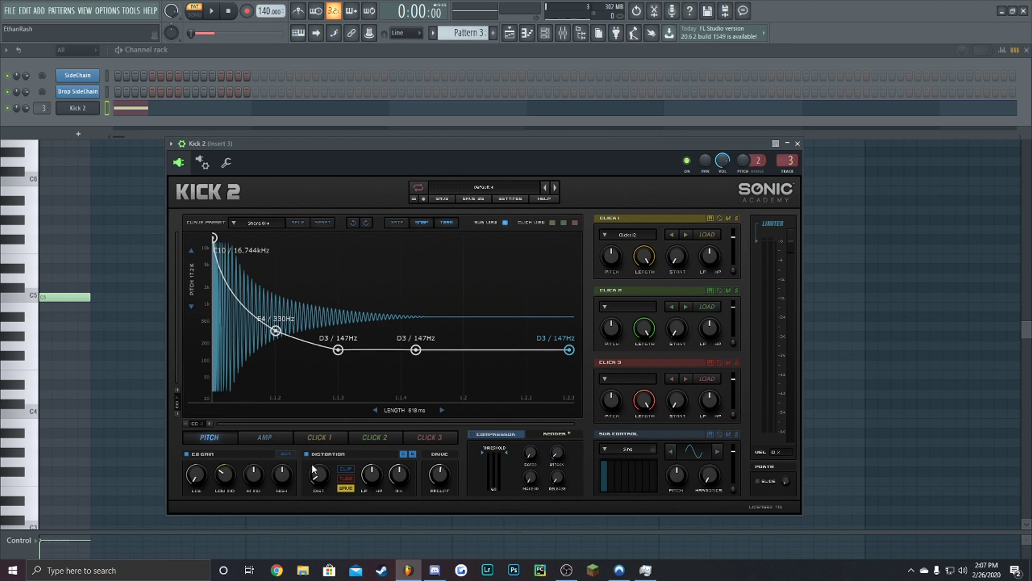
# Solo Click 1 and load the Snare Click 01 preset from the factory Snares category into it
pyautogui.click(325, 437)
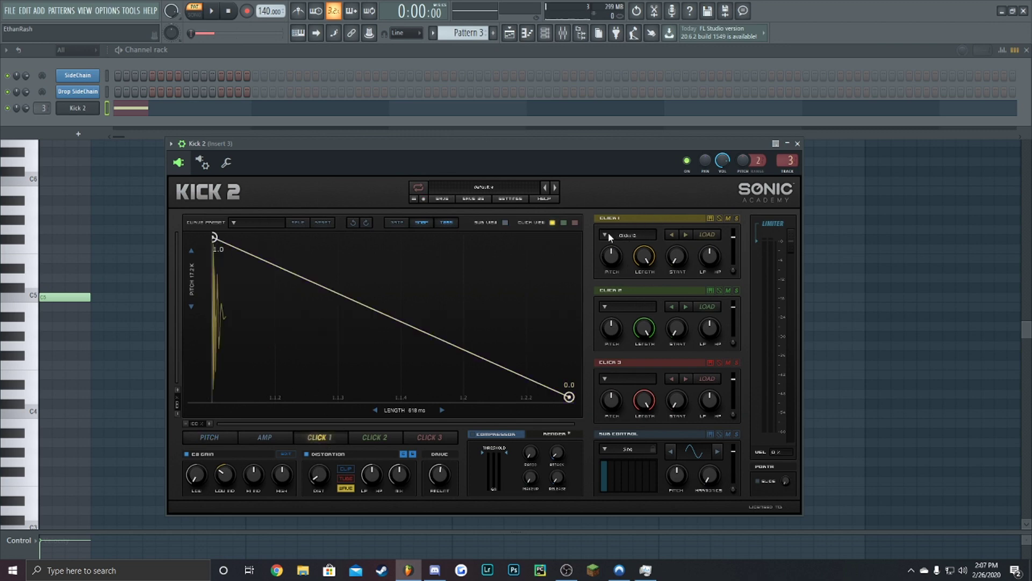
pyautogui.click(737, 218)
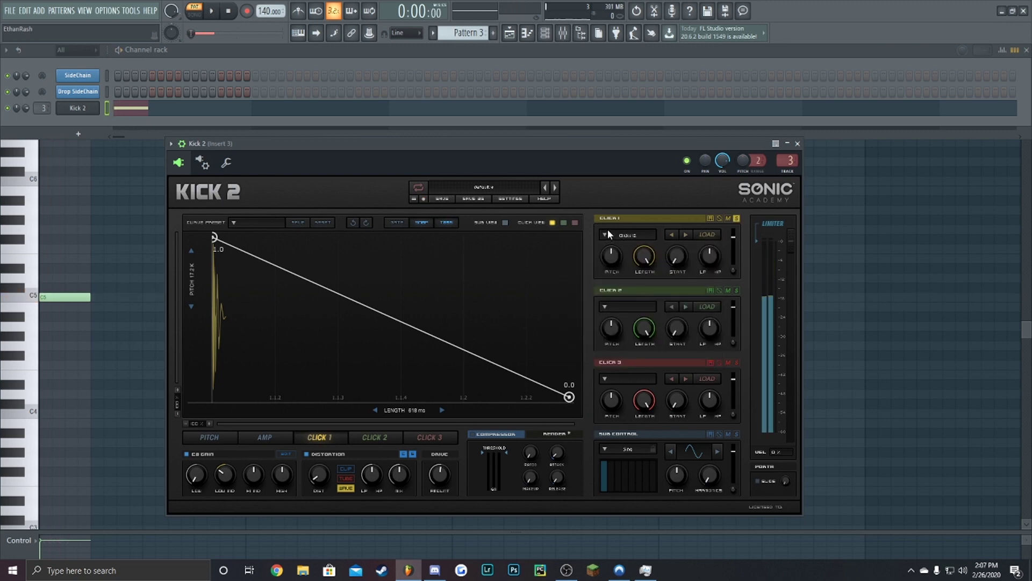
pyautogui.click(612, 239)
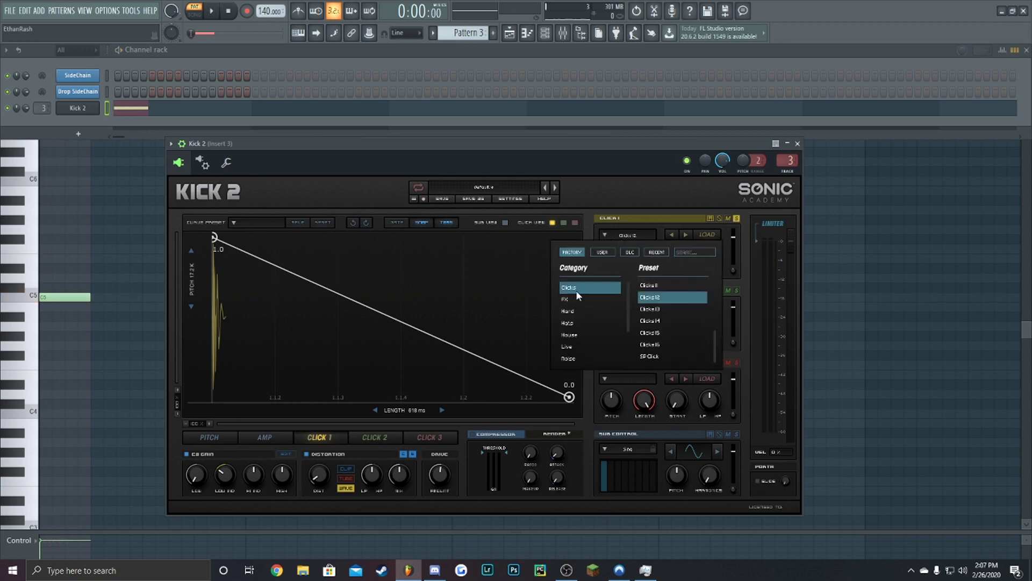
pyautogui.click(571, 357)
pyautogui.scroll(-2, 581, 332)
pyautogui.click(580, 334)
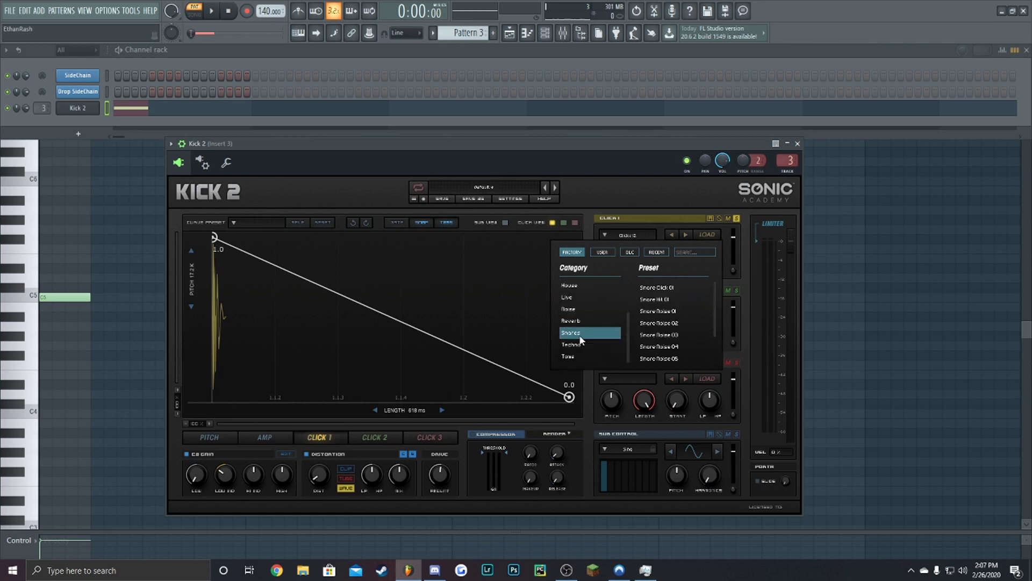
pyautogui.click(657, 288)
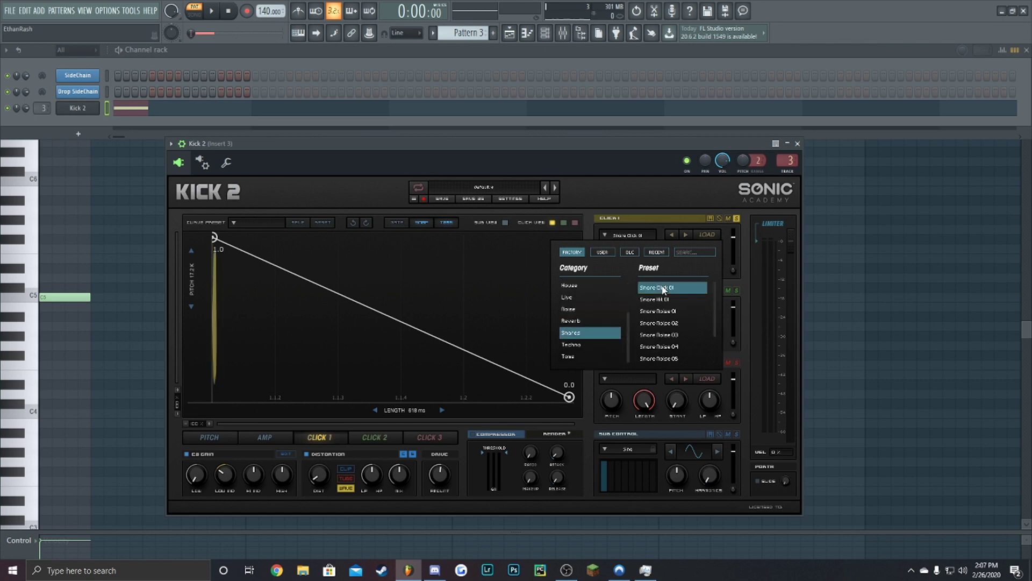
# Replace the Click 1 sample with XILENT_snare_short_01 from the User Snares category and audition it
pyautogui.click(625, 234)
pyautogui.click(602, 251)
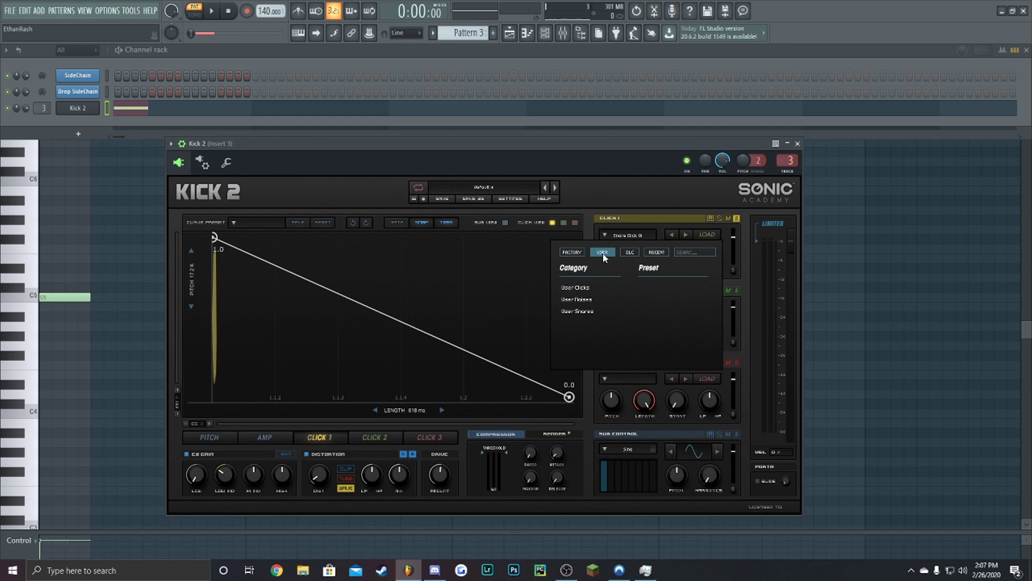
pyautogui.click(593, 313)
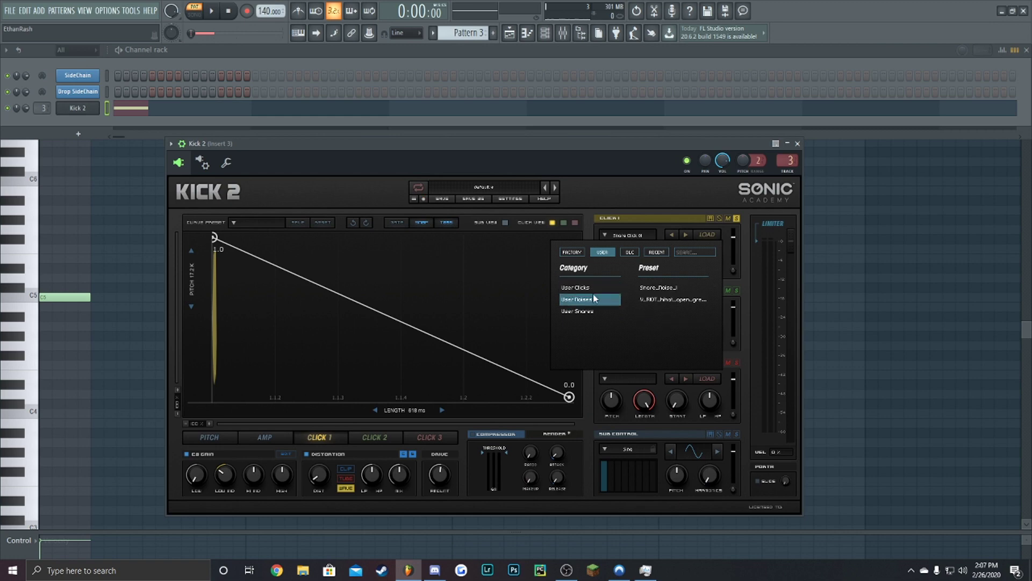
pyautogui.click(583, 302)
pyautogui.moveTo(385, 144); pyautogui.dragTo(339, 144)
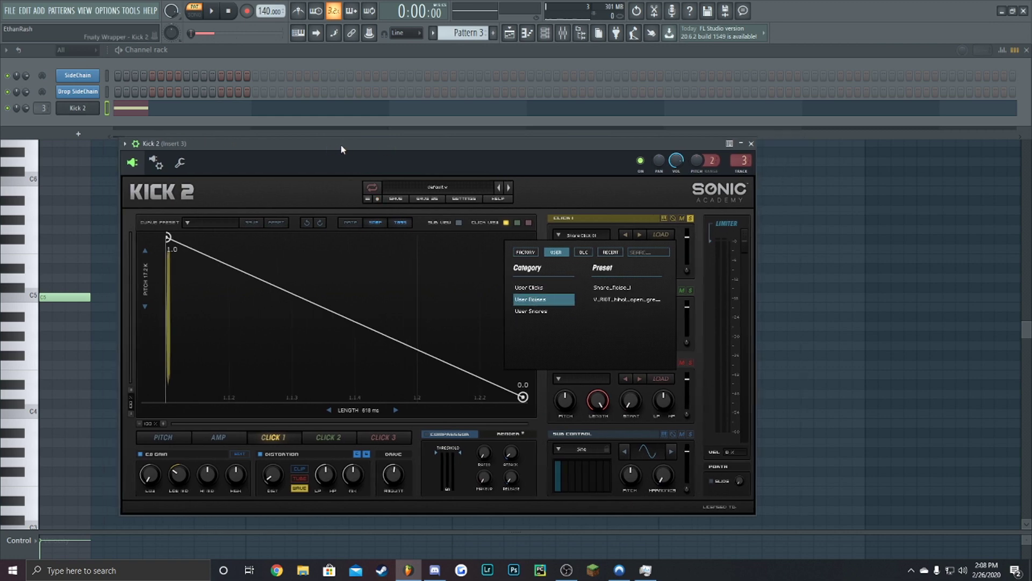
pyautogui.click(550, 311)
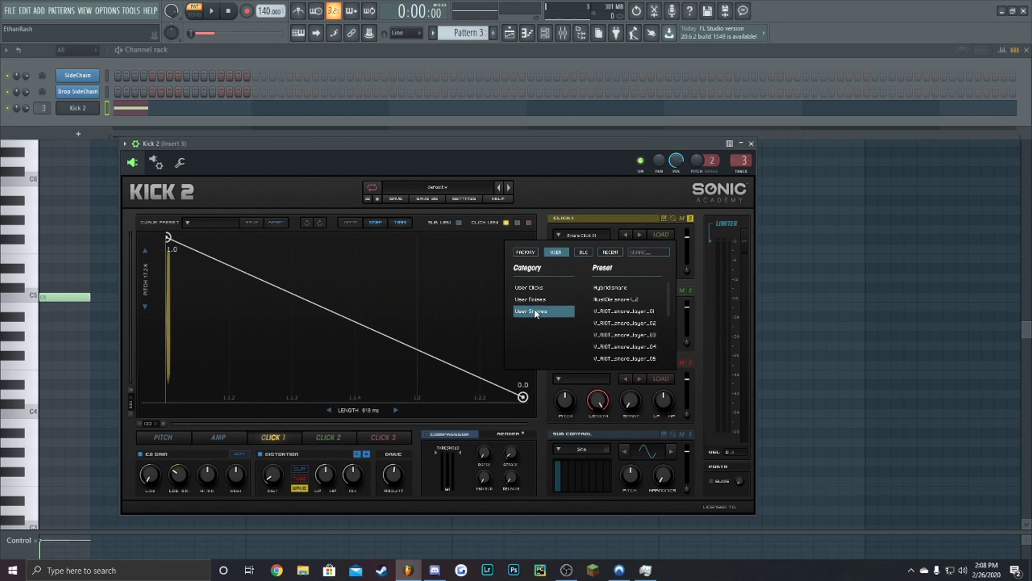
pyautogui.scroll(-3, 634, 317)
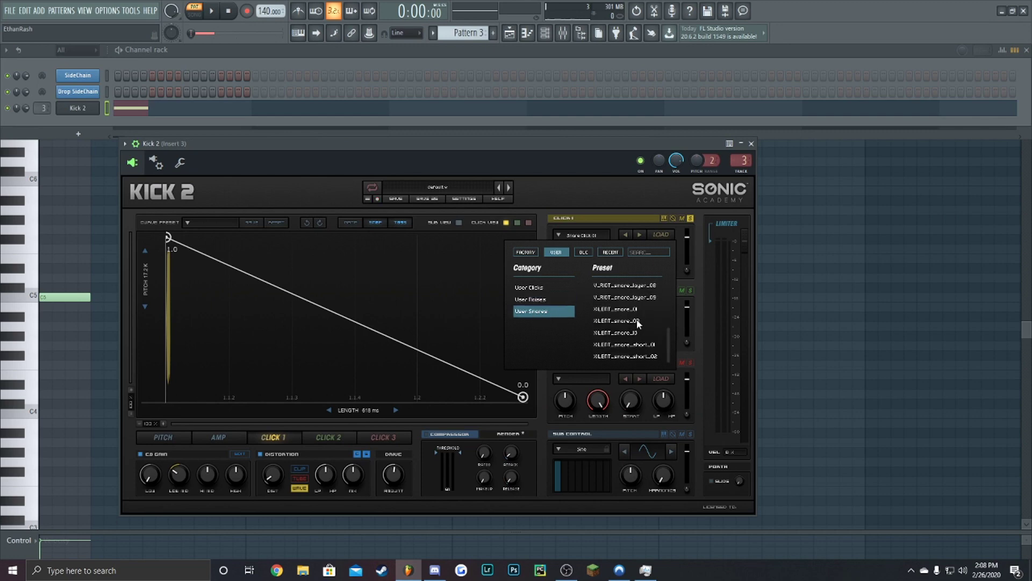
pyautogui.click(639, 345)
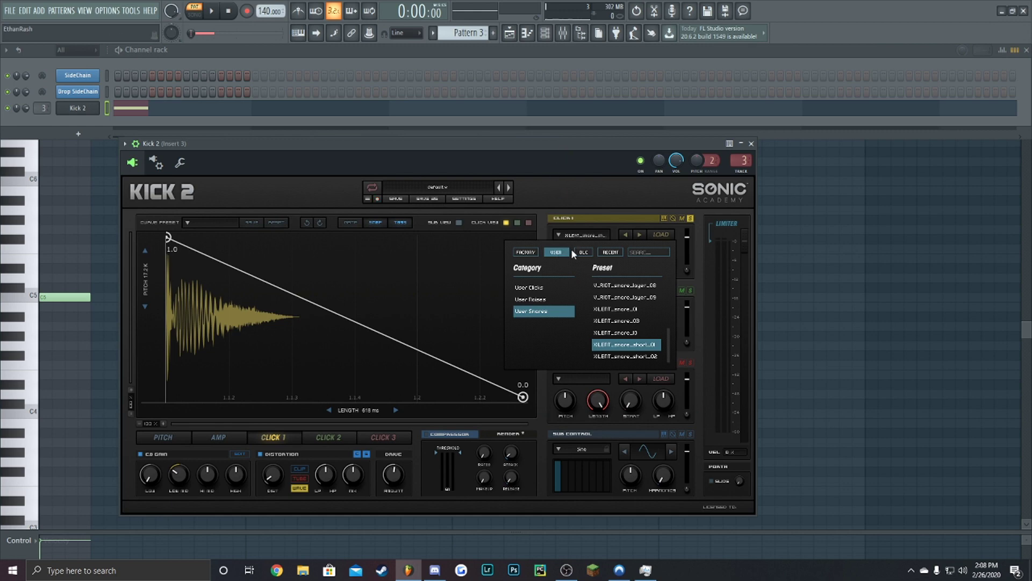
pyautogui.click(577, 229)
pyautogui.moveTo(533, 151); pyautogui.dragTo(602, 158)
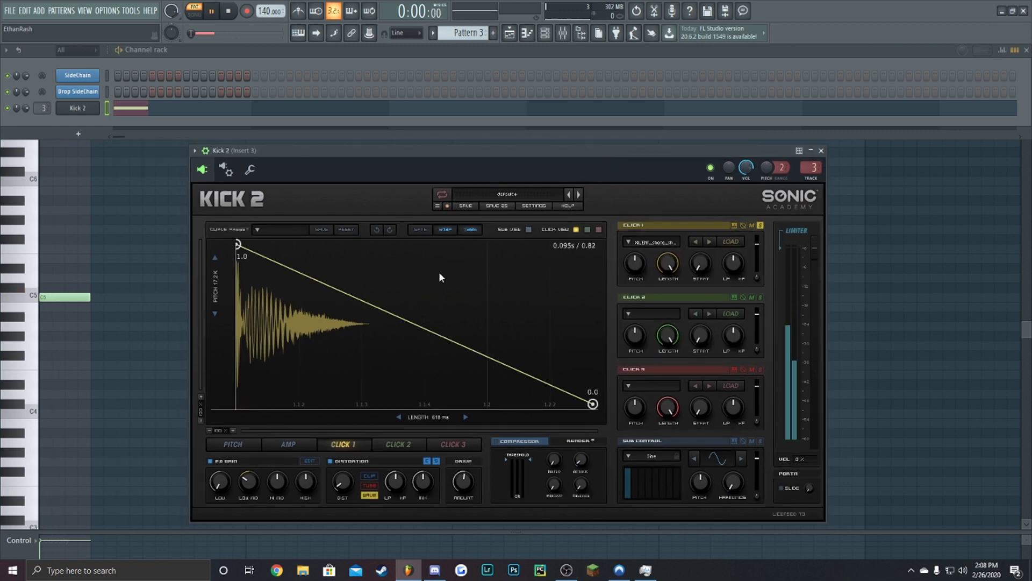
pyautogui.press('space')
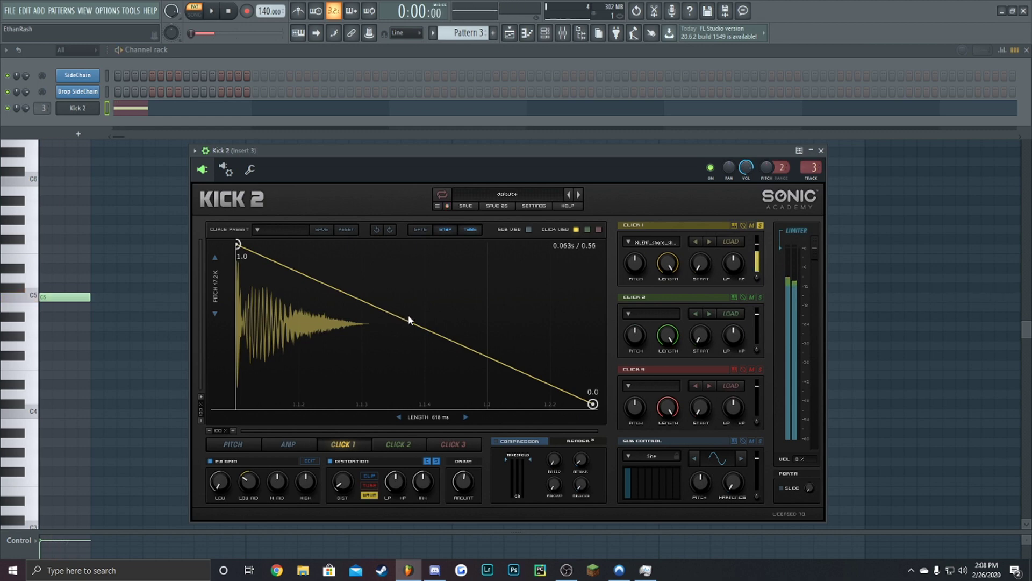
pyautogui.press('space')
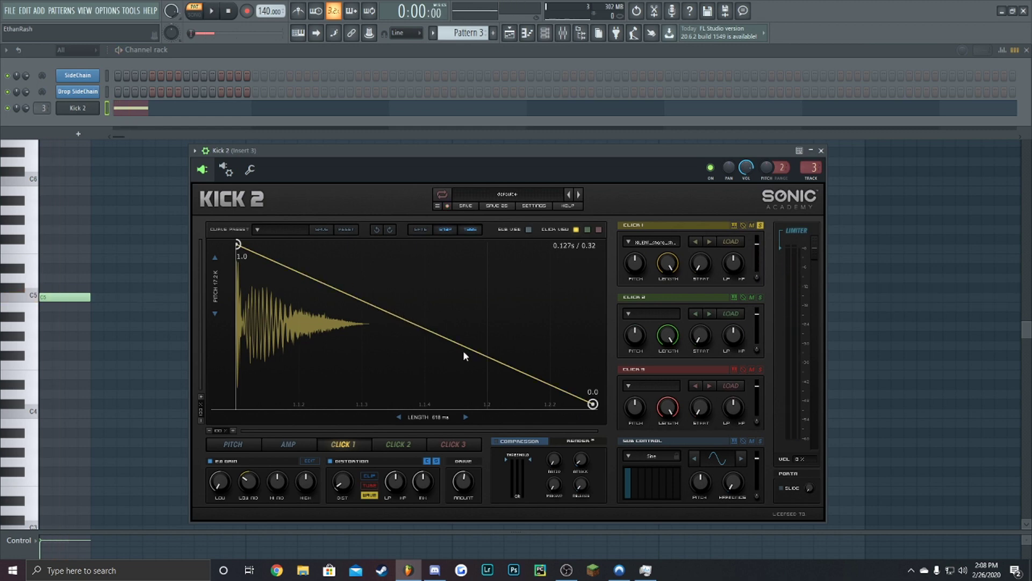
# Add a node at level 0.0 and X 0.7 to the Click 1 amp envelope, bow the decay downward and audition it
pyautogui.doubleClick(489, 358)
pyautogui.moveTo(487, 359); pyautogui.dragTo(488, 383)
pyautogui.moveTo(488, 361); pyautogui.dragTo(485, 407)
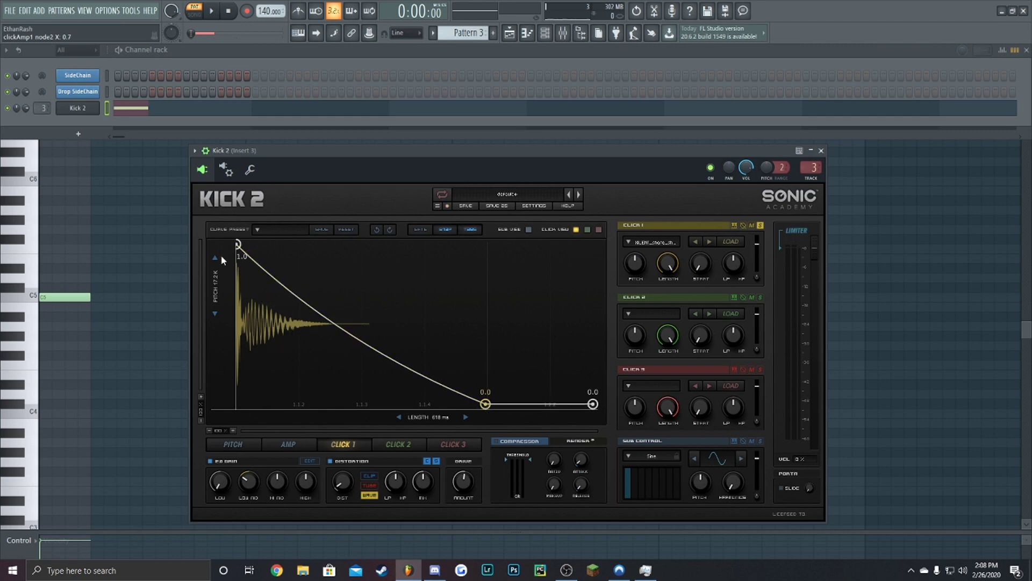
pyautogui.moveTo(332, 325); pyautogui.dragTo(332, 329)
pyautogui.press('space')
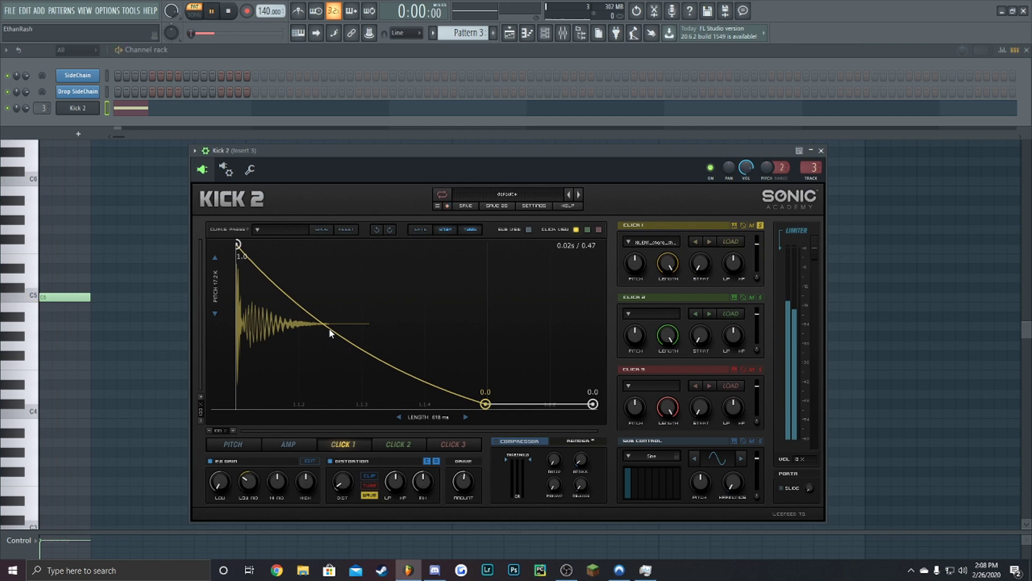
pyautogui.press('space')
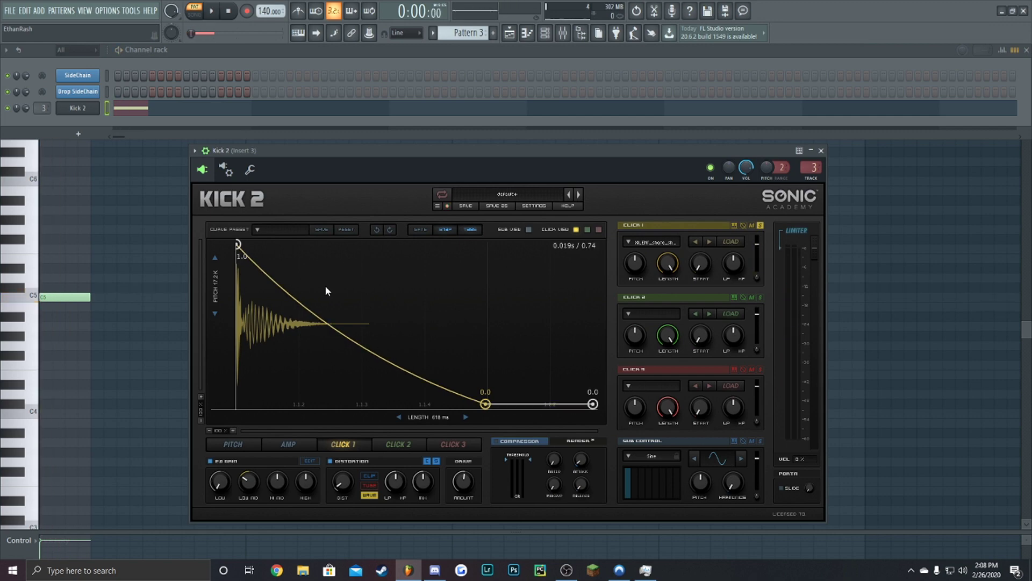
# Show the pitch envelope, turn off the Click 1 solo and audition the full snare repeatedly
pyautogui.click(255, 445)
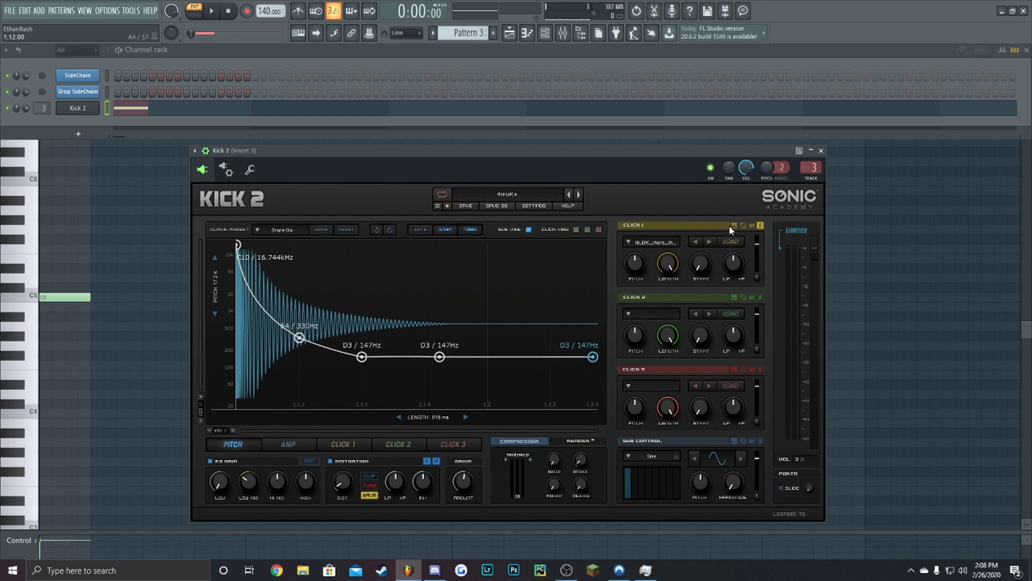
pyautogui.click(761, 227)
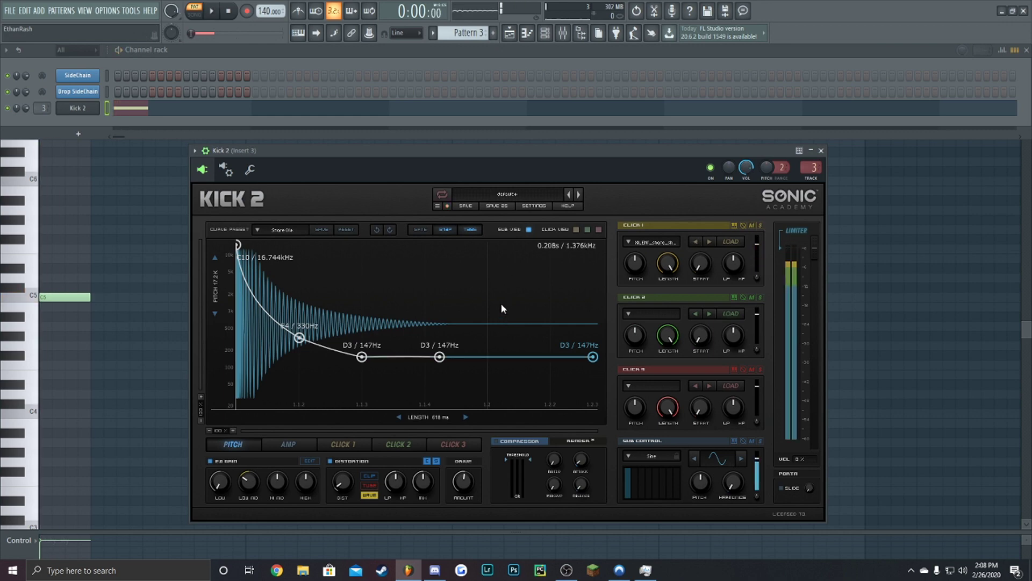
pyautogui.moveTo(330, 150); pyautogui.dragTo(360, 149)
pyautogui.press('space')
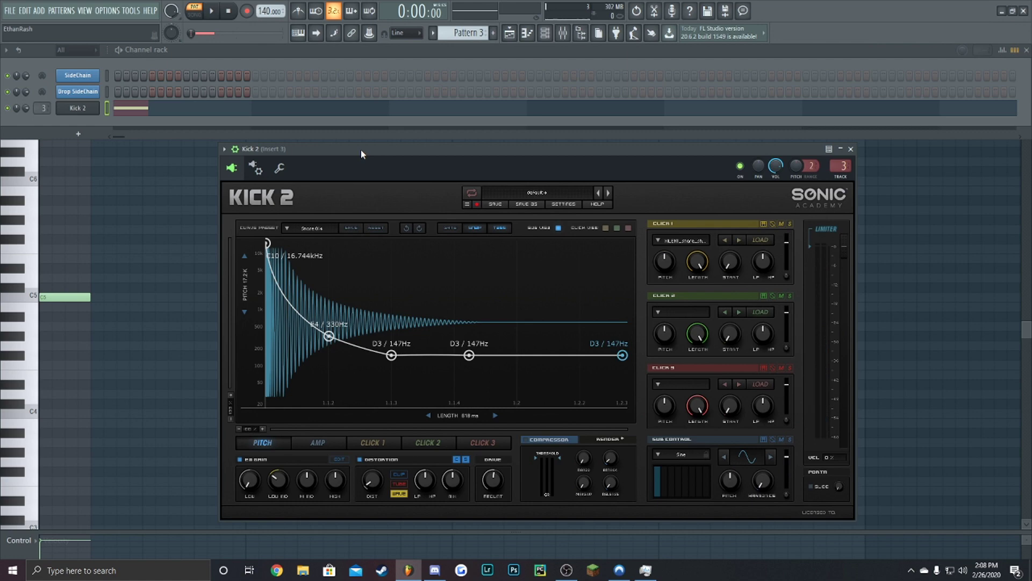
pyautogui.press('space')
pyautogui.press('space')
pyautogui.press('space')
pyautogui.press('space')
pyautogui.press('space')
pyautogui.press('space')
pyautogui.press('space')
pyautogui.press('space')
# Solo Click 2, load the Snare Crash preset from User Clicks into it and start playback
pyautogui.click(425, 446)
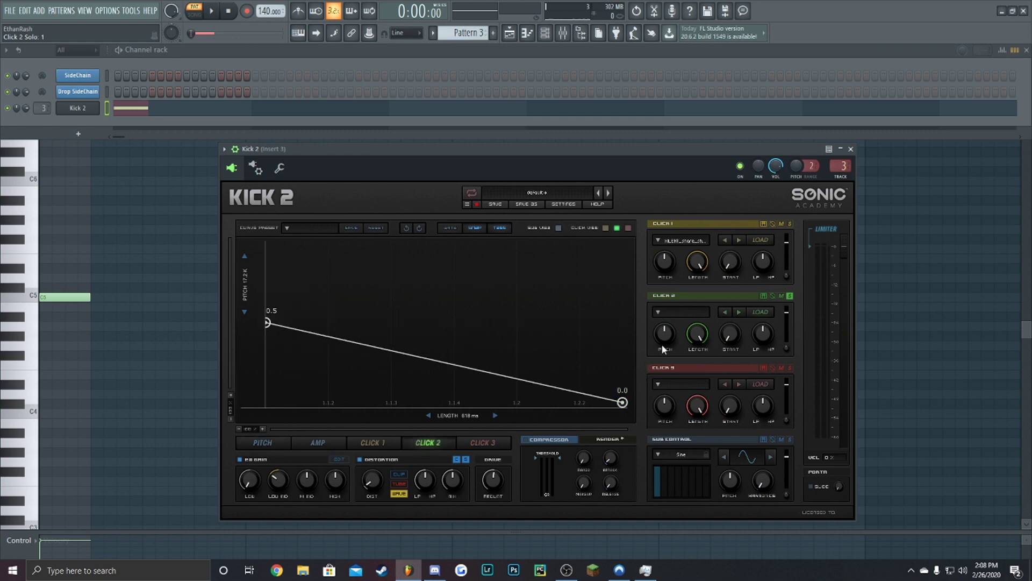
pyautogui.click(657, 313)
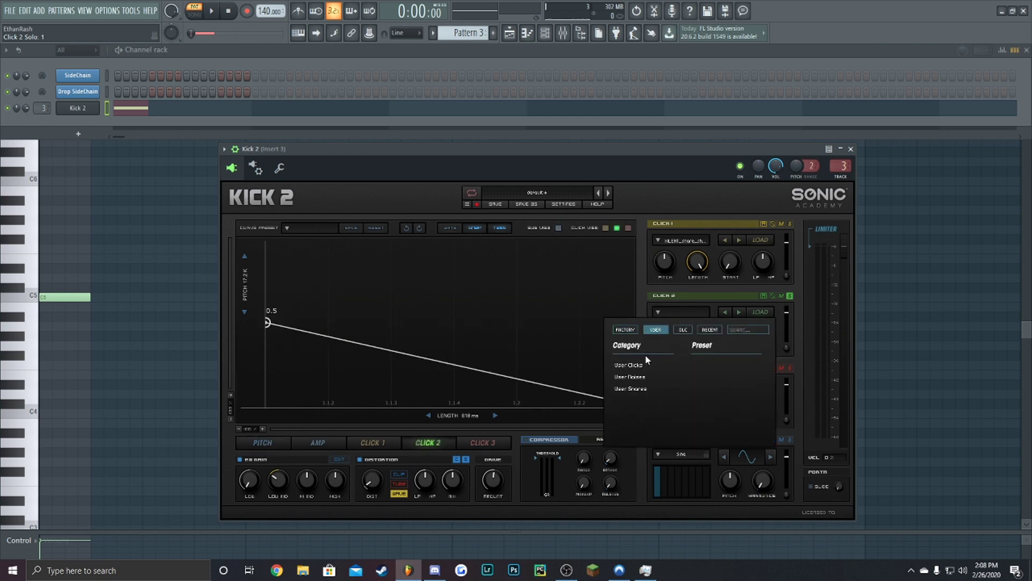
pyautogui.click(641, 365)
pyautogui.click(725, 379)
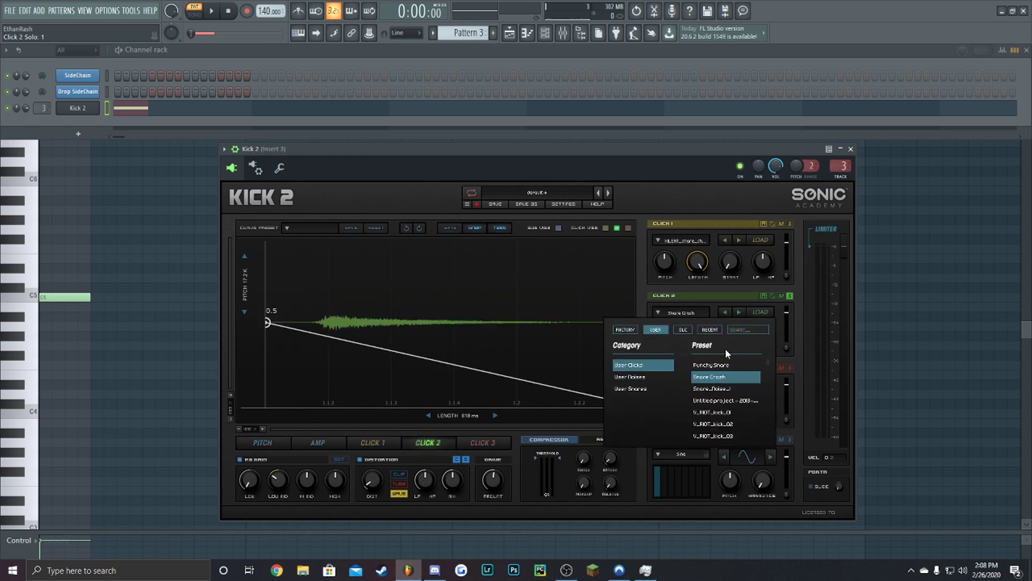
pyautogui.click(692, 312)
pyautogui.moveTo(379, 151); pyautogui.dragTo(359, 151)
pyautogui.press('space')
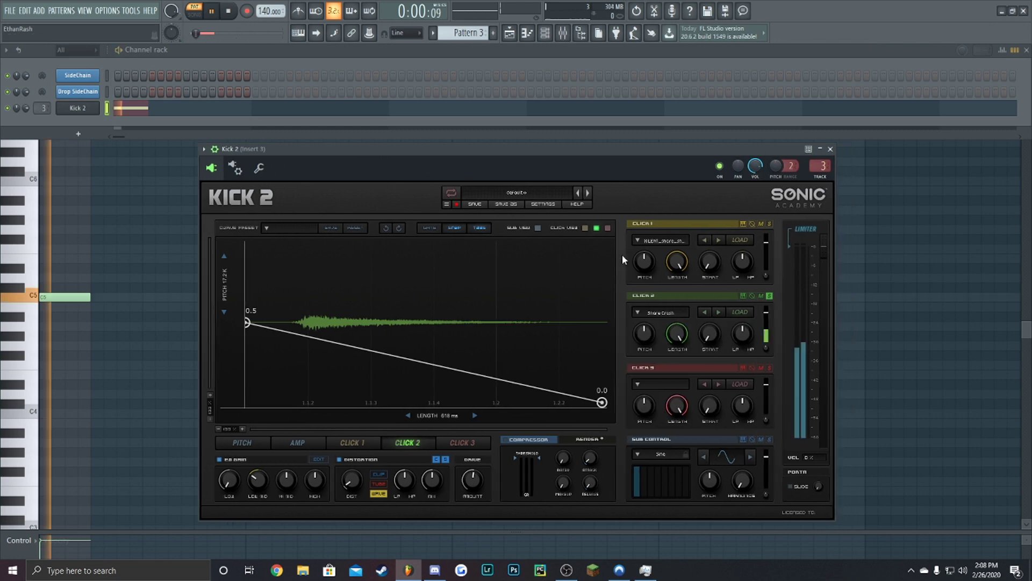
# Bow the Click 2 amp envelope downward, set its sample start to 2.0 % and audition the layer
pyautogui.moveTo(413, 362); pyautogui.dragTo(405, 373)
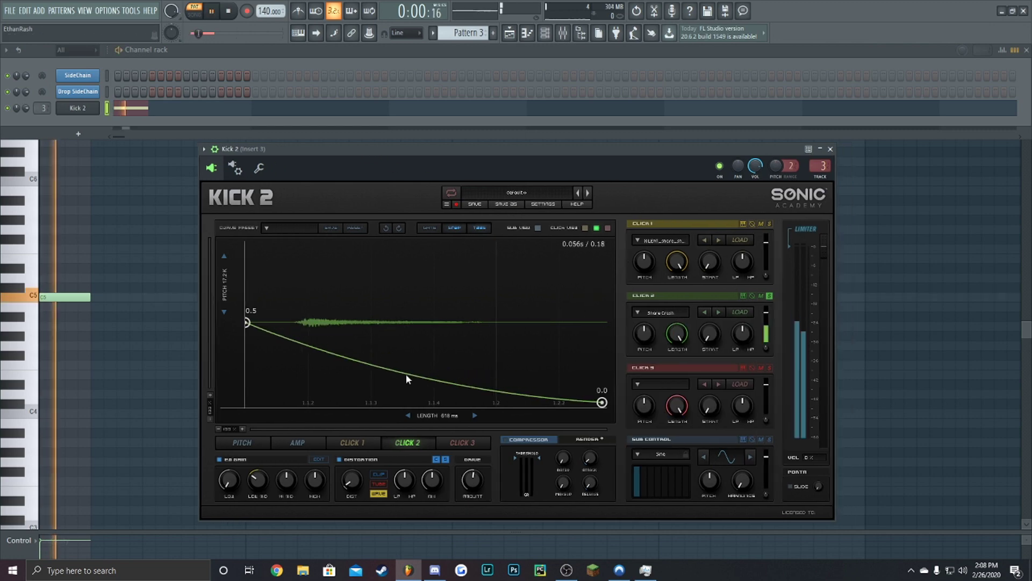
pyautogui.moveTo(714, 338); pyautogui.dragTo(714, 331)
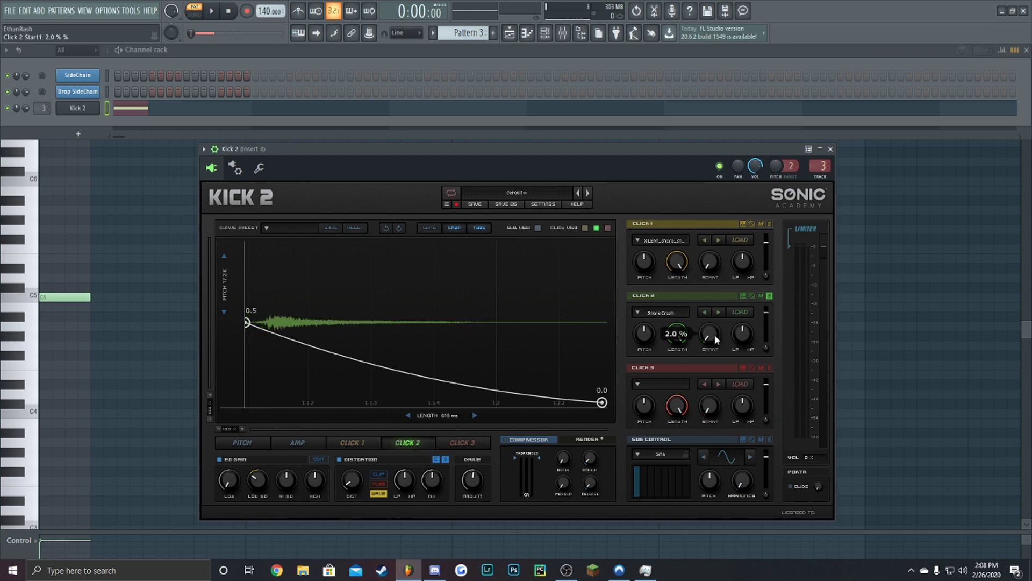
pyautogui.press('space')
pyautogui.press('space')
pyautogui.press('space')
pyautogui.press('space')
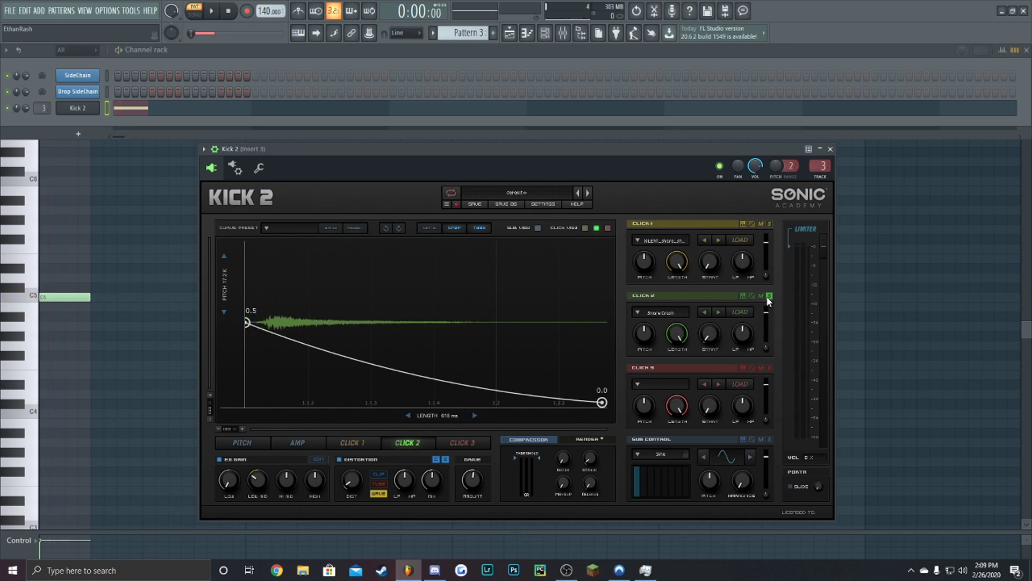
# Turn off the Click 2 solo and audition all layers together, keeping the Click 2 start at 2.0 %
pyautogui.press('space')
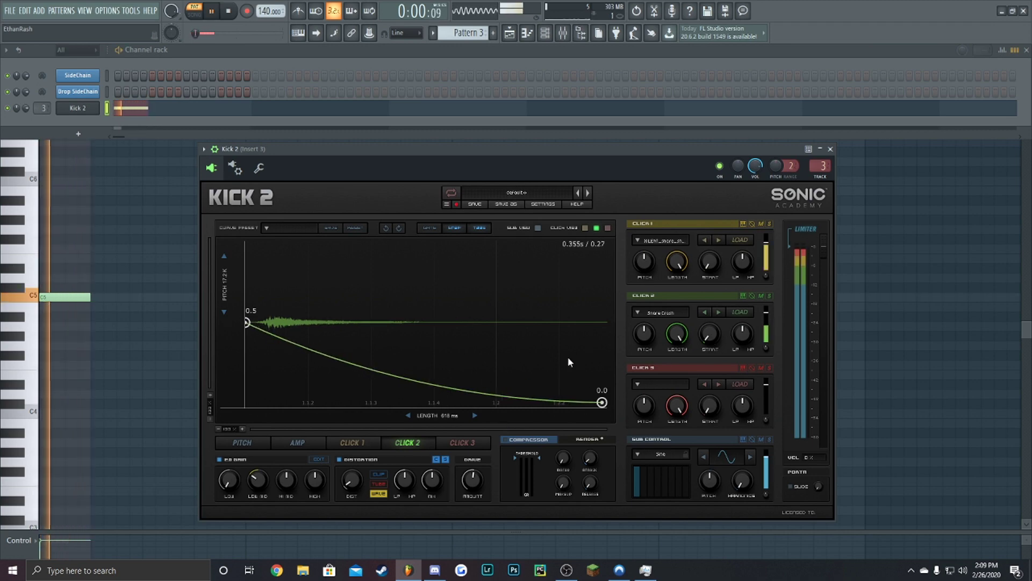
pyautogui.moveTo(707, 335); pyautogui.dragTo(709, 337)
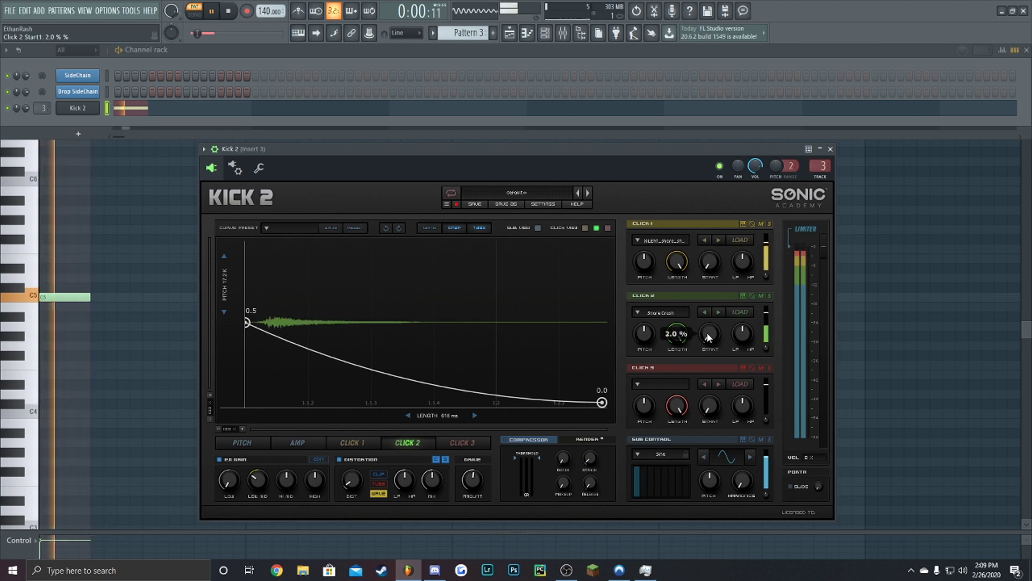
pyautogui.moveTo(445, 162); pyautogui.dragTo(422, 152)
pyautogui.press('space')
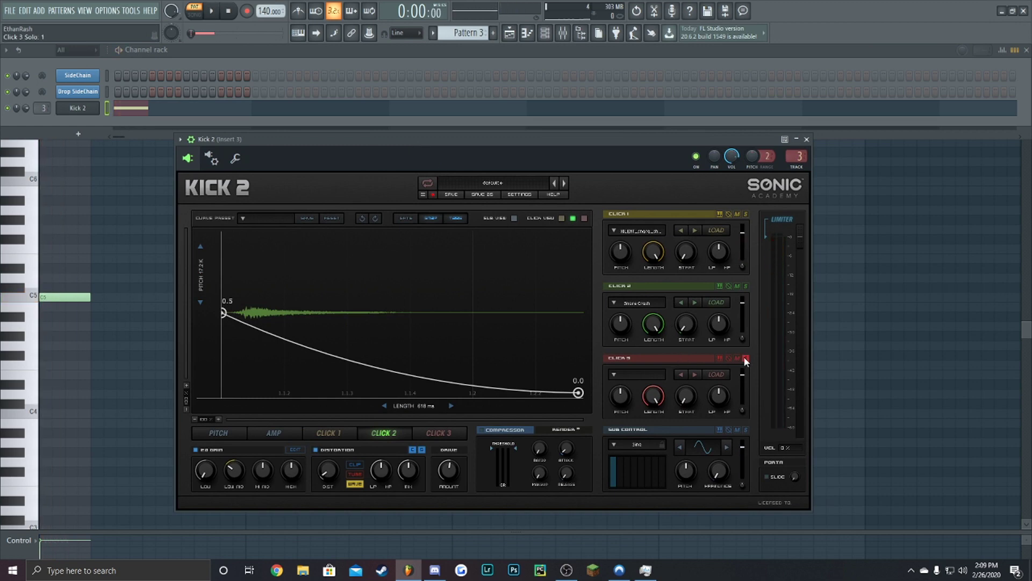
# With Click 3 soloed, load the Snare_Noise preset from User Noises and show the Click 3 amp envelope
pyautogui.click(624, 374)
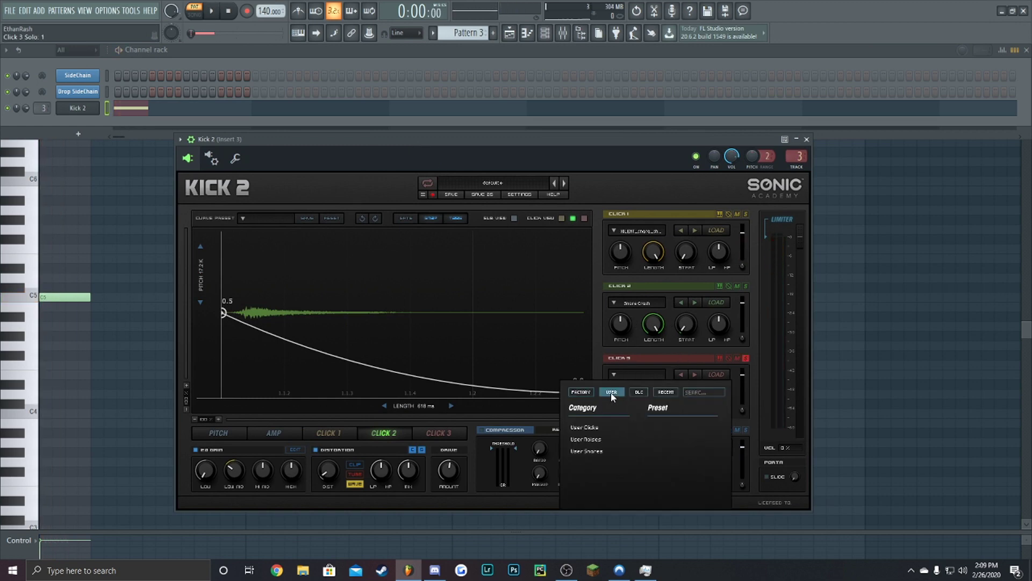
pyautogui.click(673, 428)
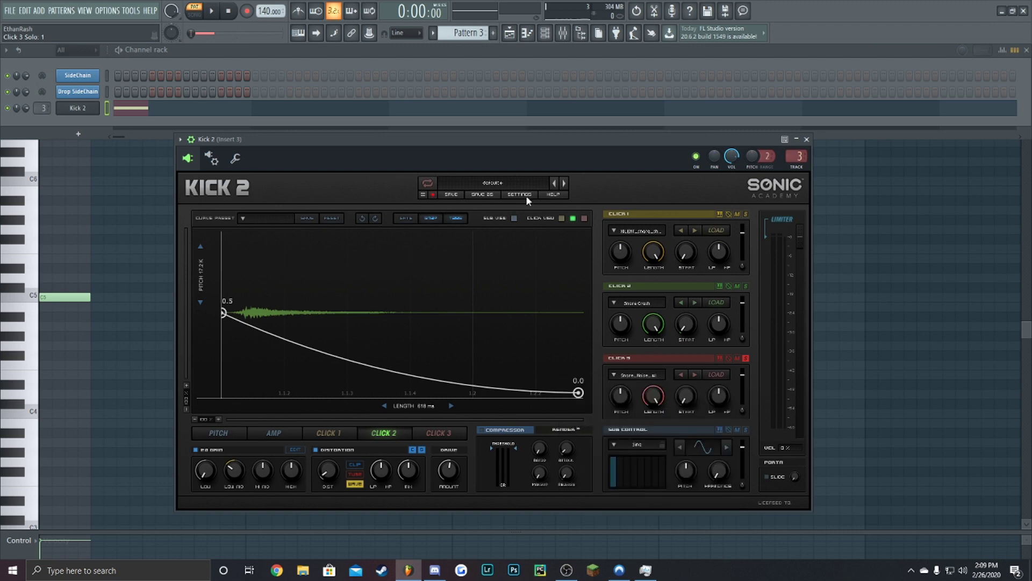
pyautogui.click(465, 434)
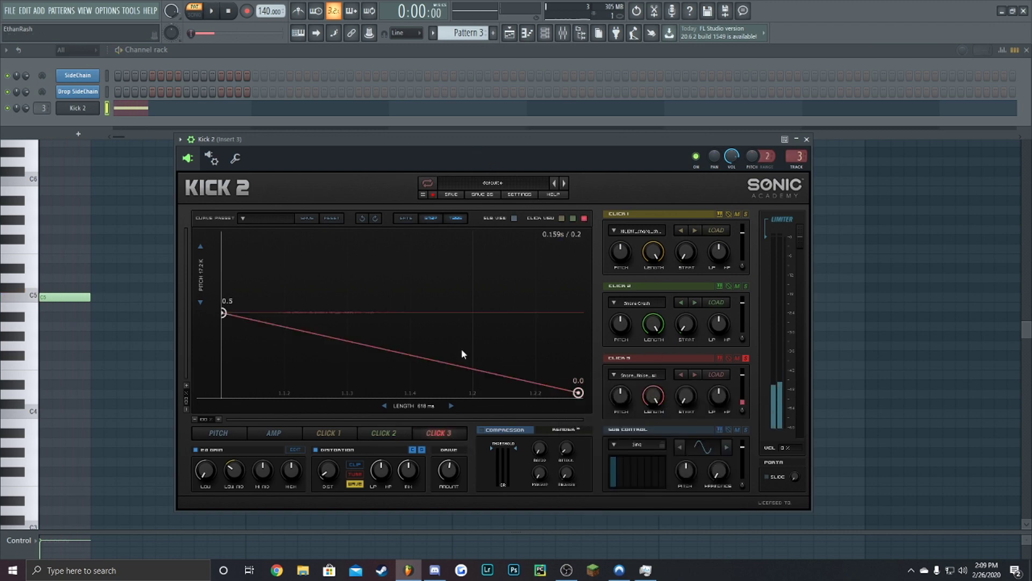
pyautogui.moveTo(327, 145); pyautogui.dragTo(396, 154)
# Add a node at level 0.5 and X 0.64 to the Click 3 amp envelope, followed by a downward-bowed decay, and audition it with all layers
pyautogui.doubleClick(514, 328)
pyautogui.press('space')
pyautogui.moveTo(512, 326); pyautogui.dragTo(598, 421)
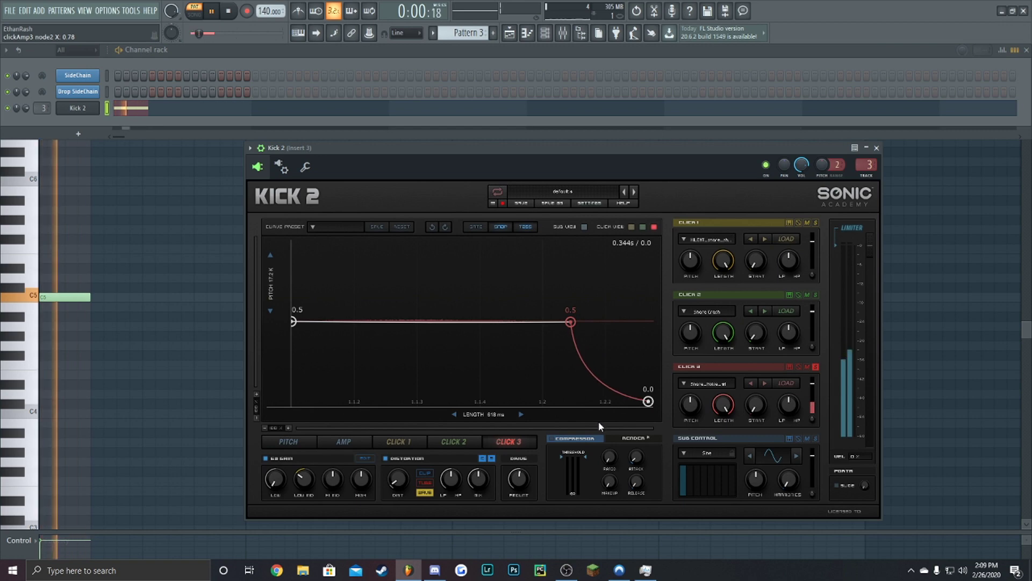
pyautogui.moveTo(571, 321); pyautogui.dragTo(522, 324)
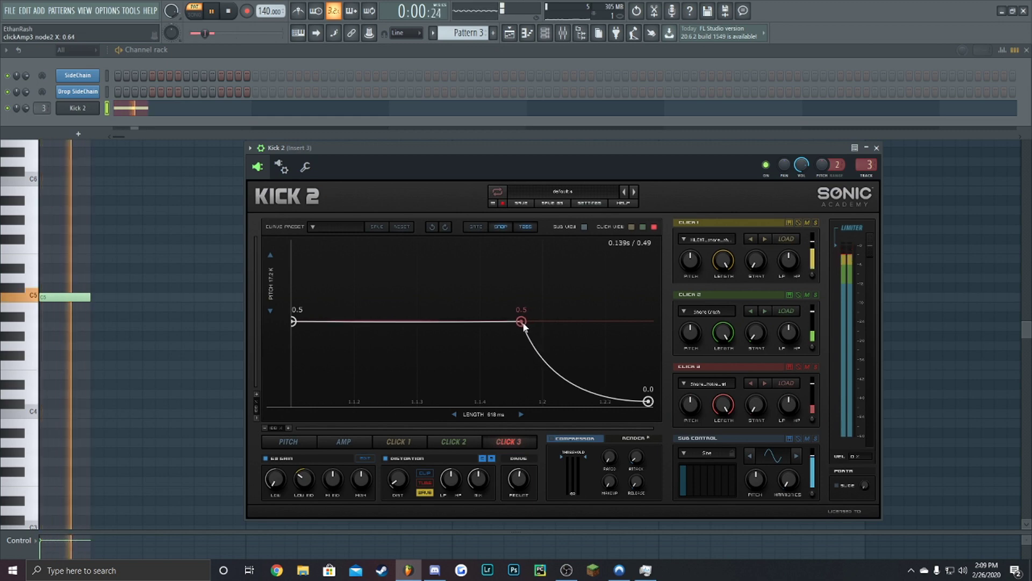
pyautogui.press('space')
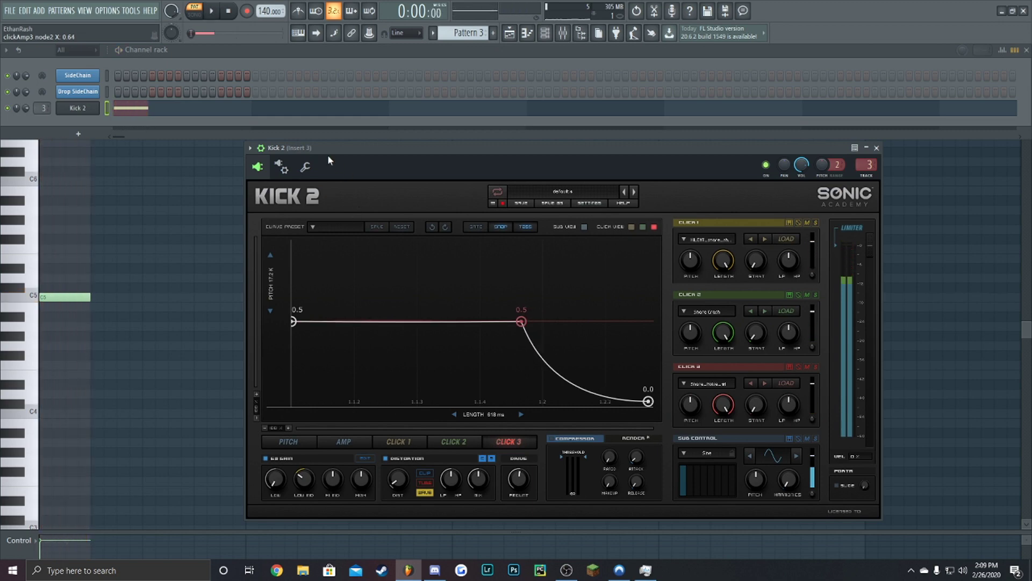
# Show the Kick 2 pitch envelope and move the plugin window aside
pyautogui.moveTo(306, 147); pyautogui.dragTo(255, 146)
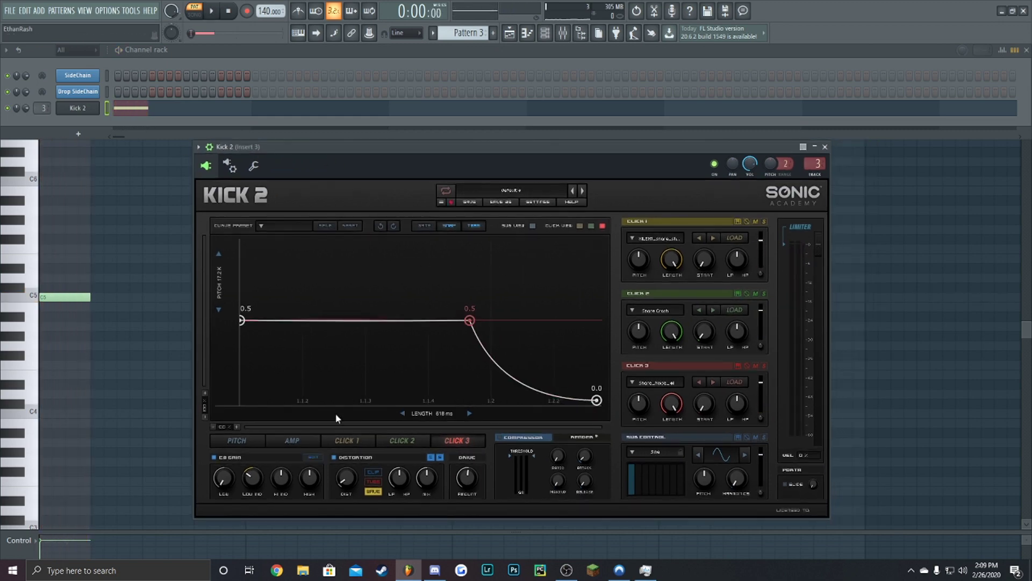
pyautogui.click(253, 440)
pyautogui.moveTo(324, 147); pyautogui.dragTo(494, 151)
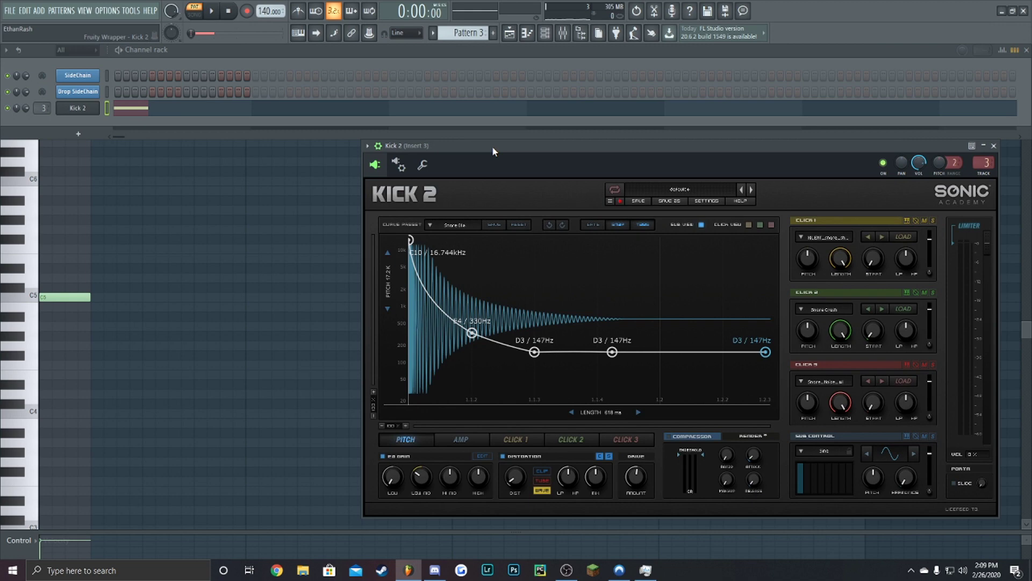
# Load Fruity Parametric EQ 2 into slot 10 of mixer Insert 3, enlarge its window and audition the snare
pyautogui.click(562, 33)
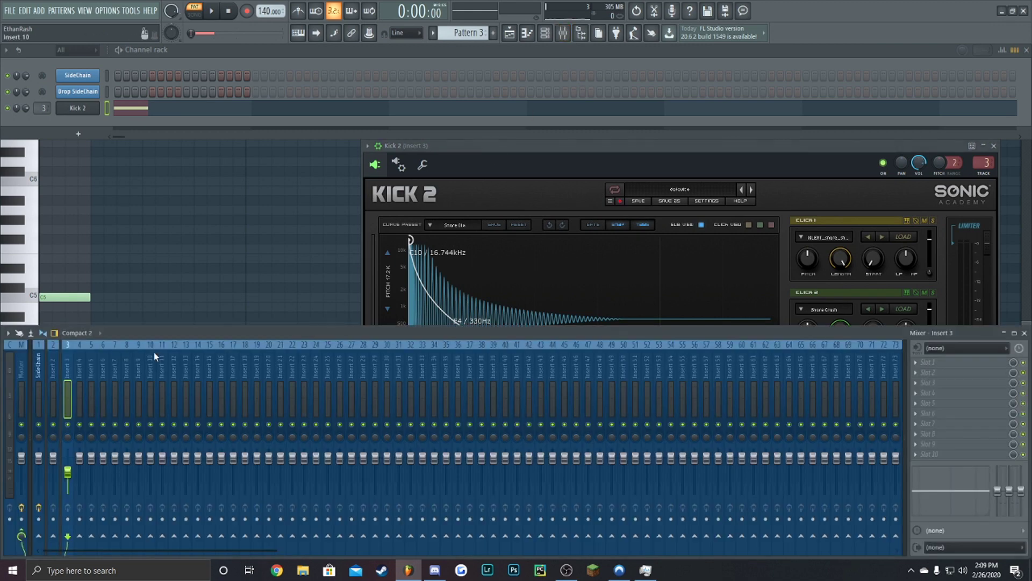
pyautogui.click(934, 455)
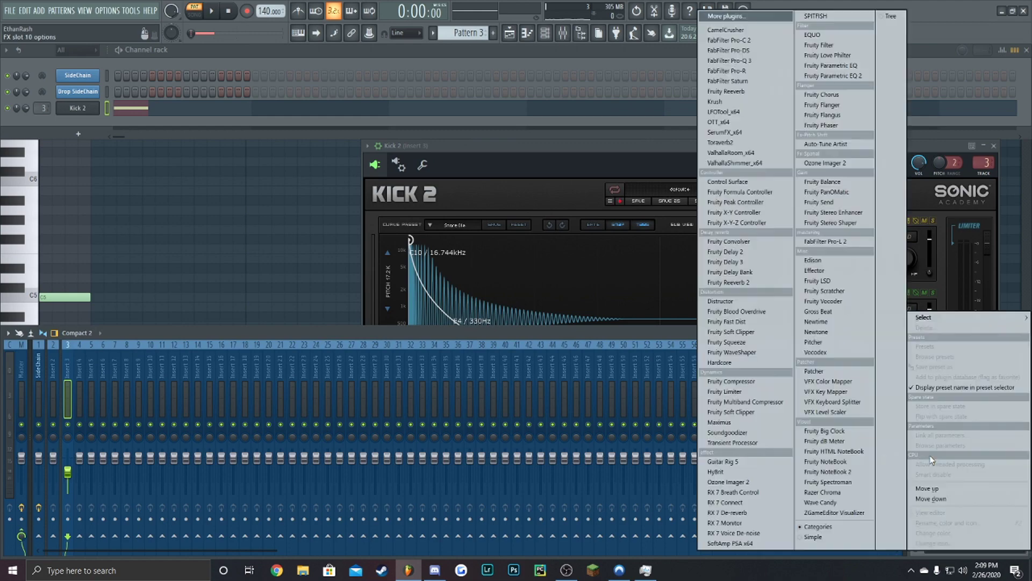
pyautogui.click(840, 78)
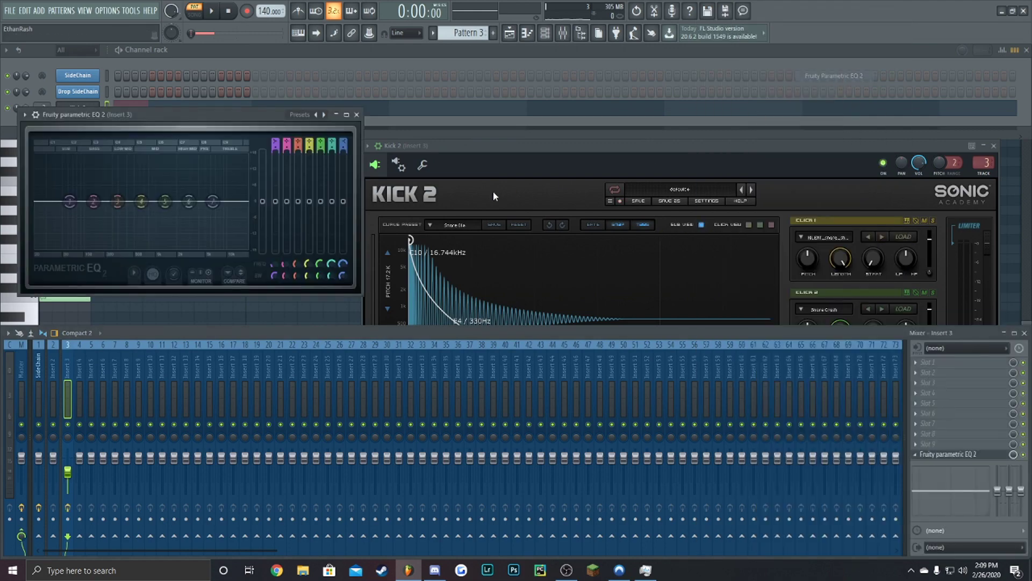
pyautogui.moveTo(222, 118); pyautogui.dragTo(472, 182)
pyautogui.moveTo(617, 362); pyautogui.dragTo(701, 411)
pyautogui.moveTo(432, 183); pyautogui.dragTo(419, 216)
pyautogui.press('space')
pyautogui.press('space')
pyautogui.press('space')
pyautogui.press('space')
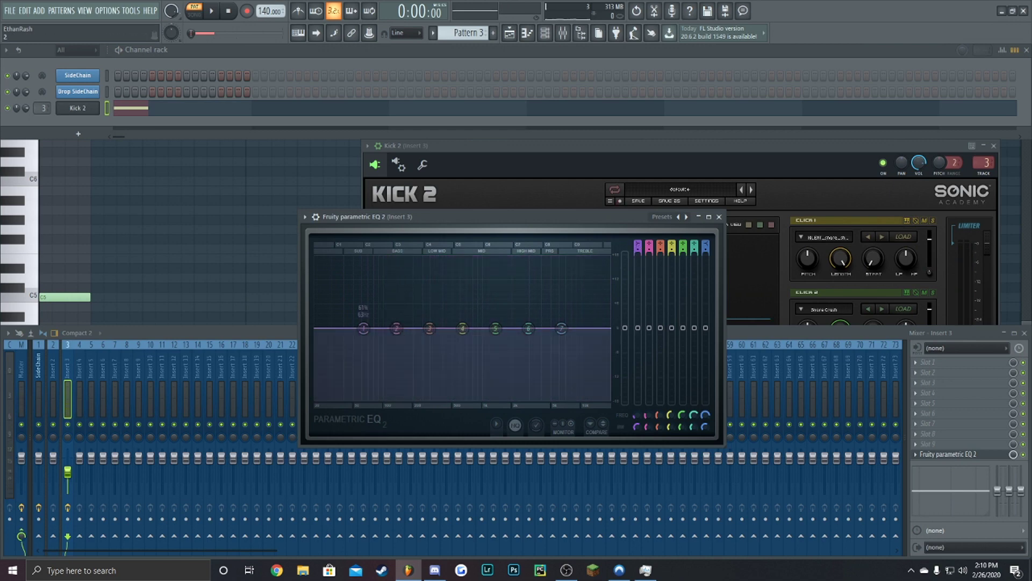
# Turn EQ band 1 into a steep high-pass, raise its cutoff frequency and audition the snare
pyautogui.moveTo(638, 245); pyautogui.dragTo(639, 253)
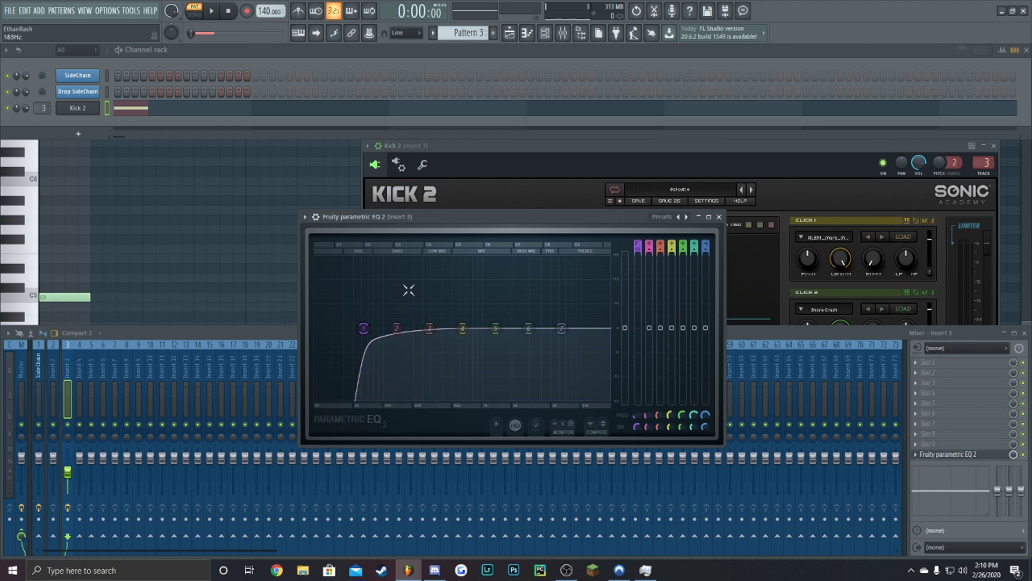
pyautogui.moveTo(379, 328); pyautogui.dragTo(380, 328)
pyautogui.press('space')
pyautogui.press('space')
pyautogui.press('space')
pyautogui.press('space')
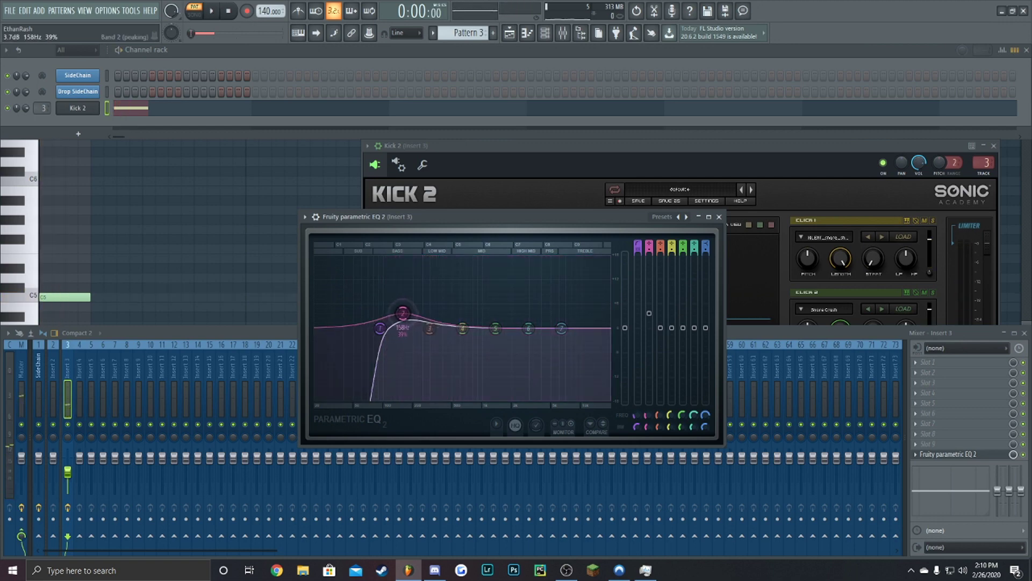
# Make a narrow cut with EQ band 2 around 150 Hz while auditioning the snare
pyautogui.press('space')
pyautogui.moveTo(402, 329)
pyautogui.mouseDown()
pyautogui.moveTo(399, 362)
pyautogui.moveTo(401, 342)
pyautogui.mouseUp()
pyautogui.press('space')
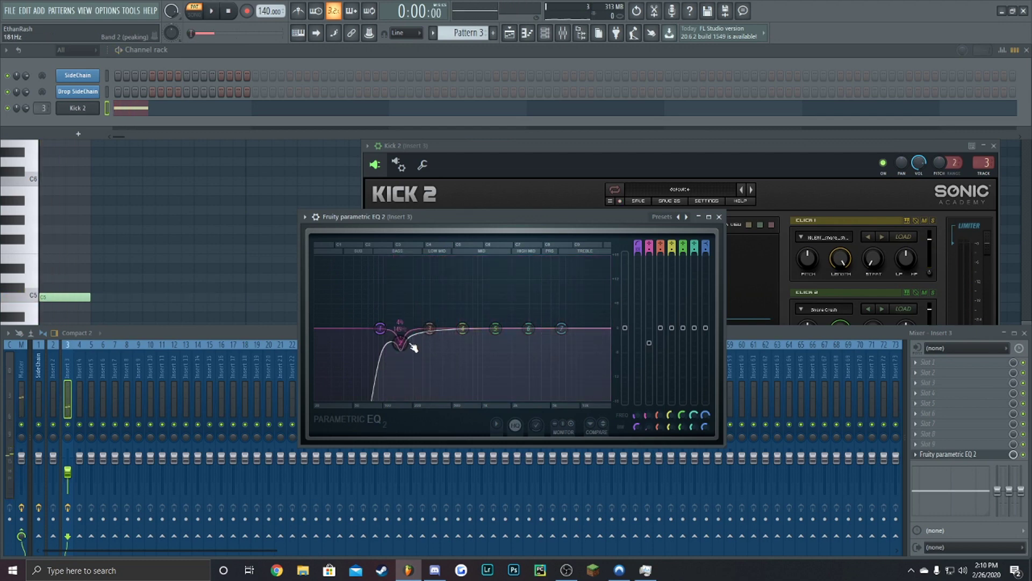
pyautogui.press('space')
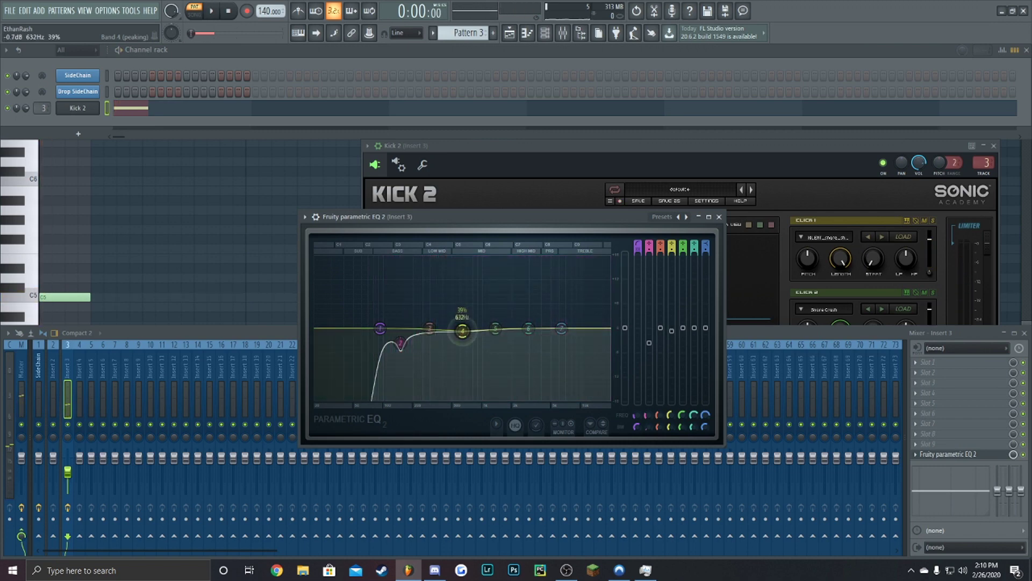
# Dip EQ band 4 slightly around 632 Hz, boost bands 5, 6 and 7 slightly, and audition the snare
pyautogui.press('space')
pyautogui.moveTo(464, 339); pyautogui.dragTo(571, 315)
pyautogui.press('space')
pyautogui.press('space')
pyautogui.press('space')
pyautogui.press('space')
pyautogui.press('space')
pyautogui.press('space')
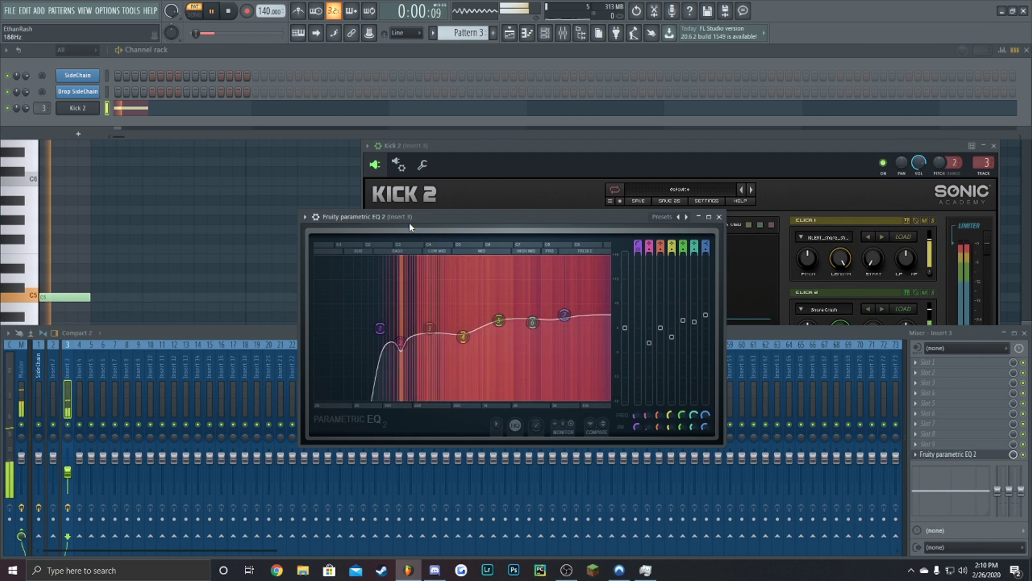
pyautogui.press('space')
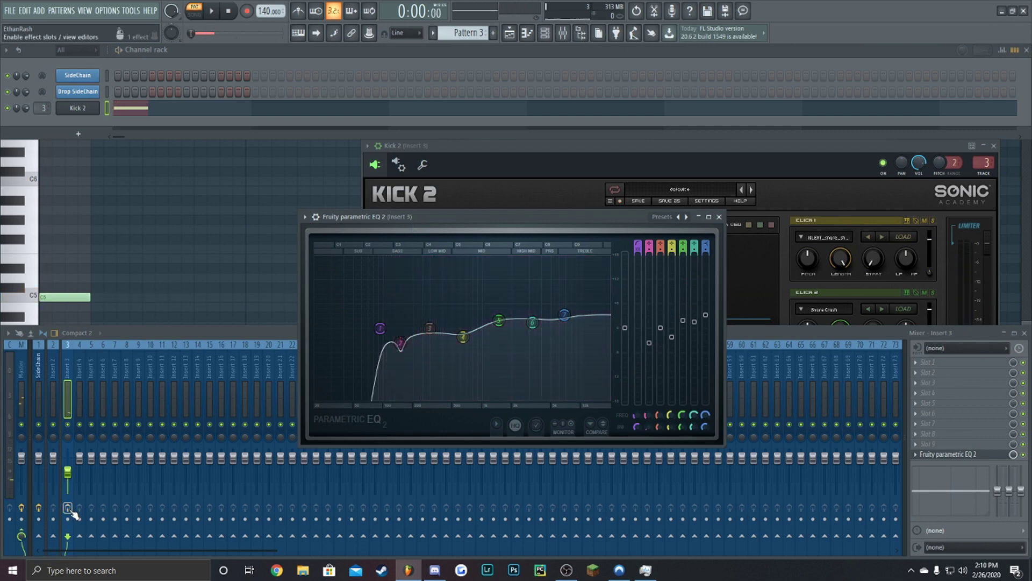
pyautogui.press('space')
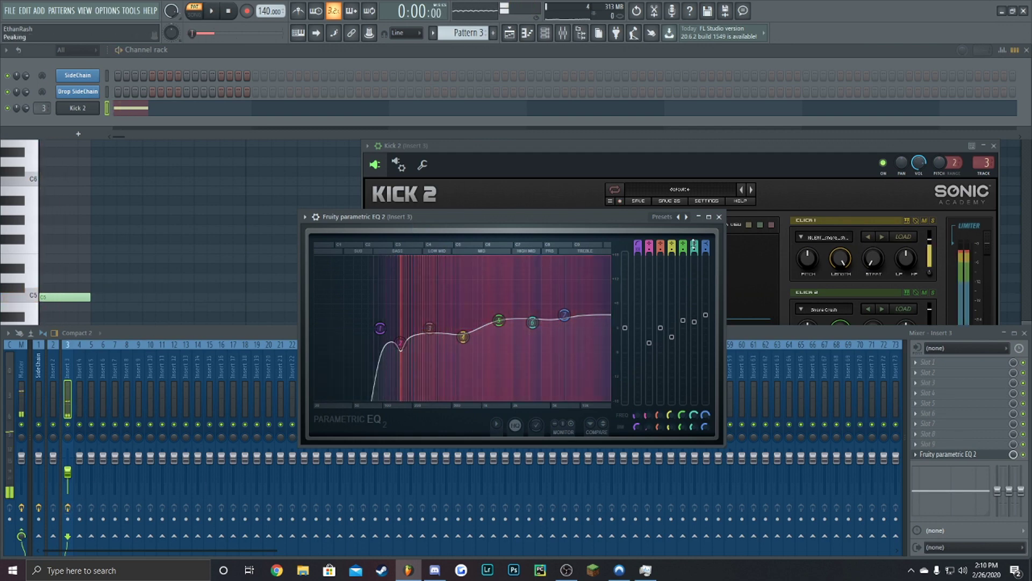
# Close the first EQ and Kick 2, and load a second Fruity Parametric EQ 2 into slot 9 of Insert 3
pyautogui.click(718, 217)
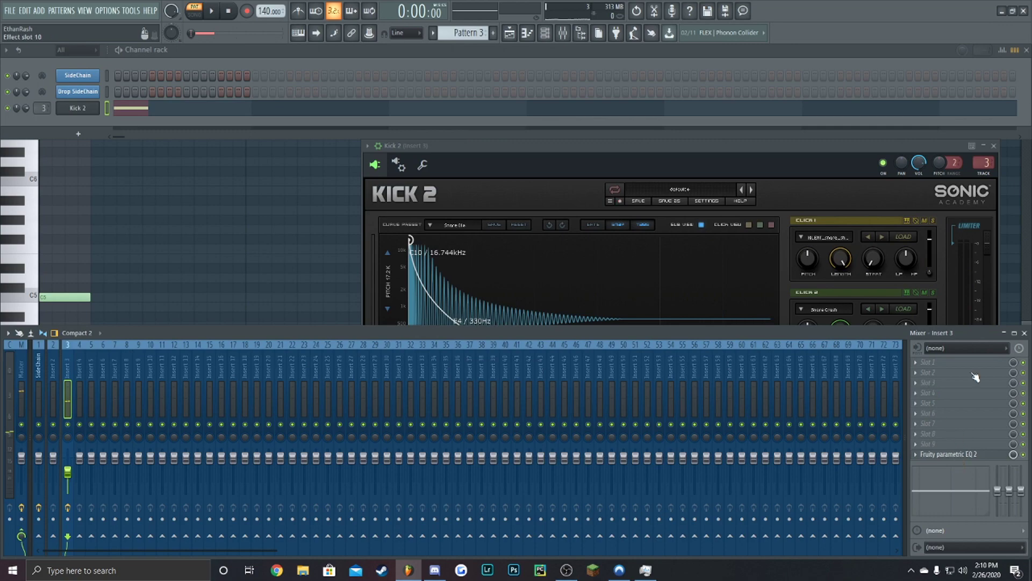
pyautogui.click(993, 147)
pyautogui.click(932, 446)
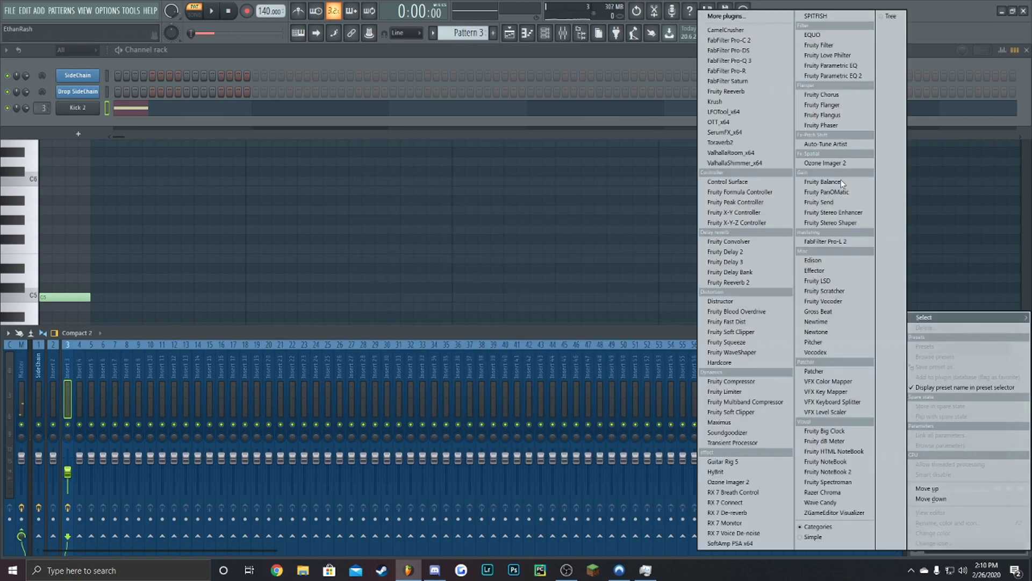
pyautogui.click(833, 75)
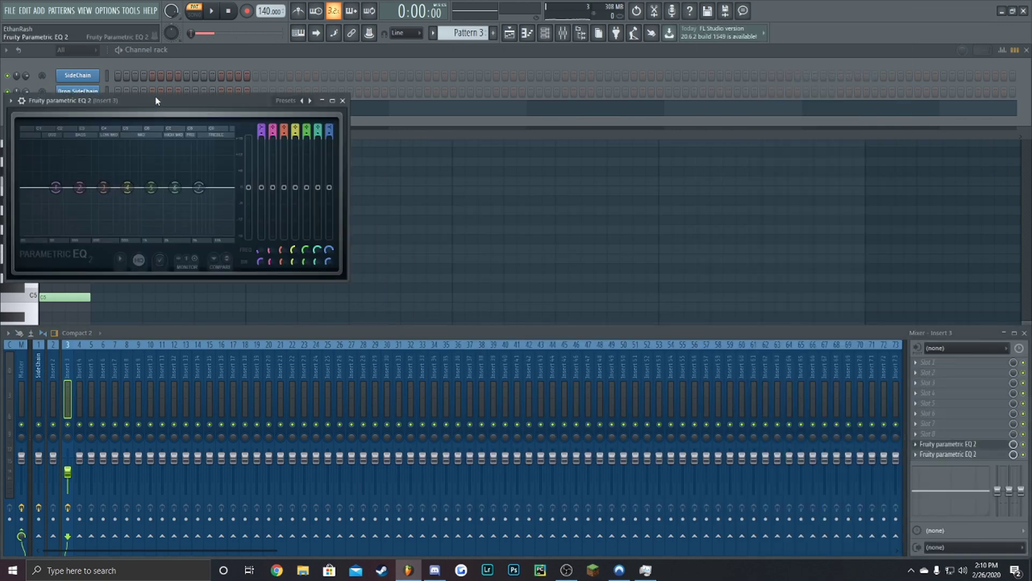
pyautogui.moveTo(156, 97); pyautogui.dragTo(457, 166)
# Enlarge the second EQ, apply a gentle wide cut with band 2 at the strong low-frequency peak, and close it
pyautogui.click(651, 355)
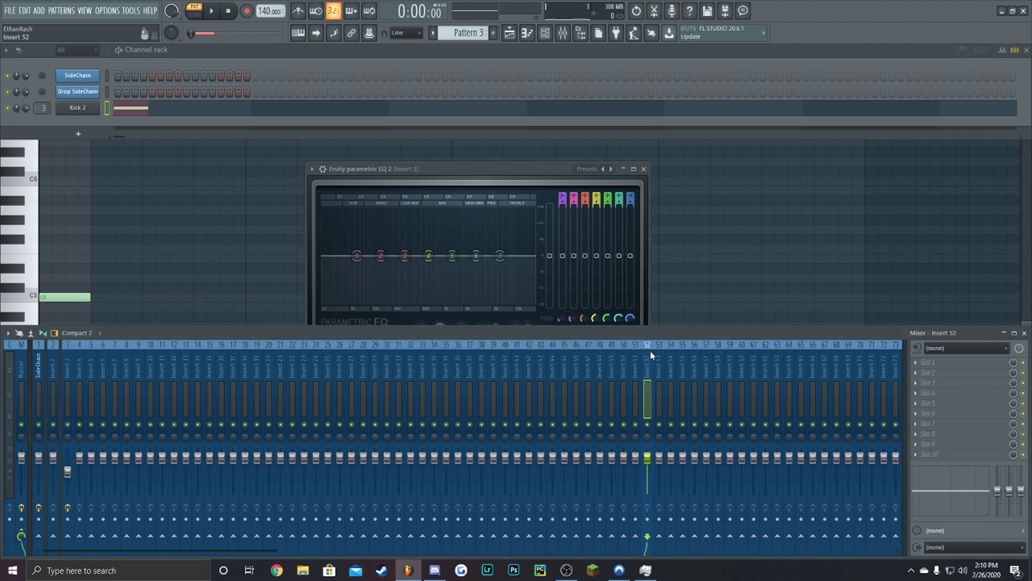
pyautogui.click(519, 201)
pyautogui.moveTo(646, 349); pyautogui.dragTo(775, 427)
pyautogui.moveTo(425, 301); pyautogui.dragTo(430, 313)
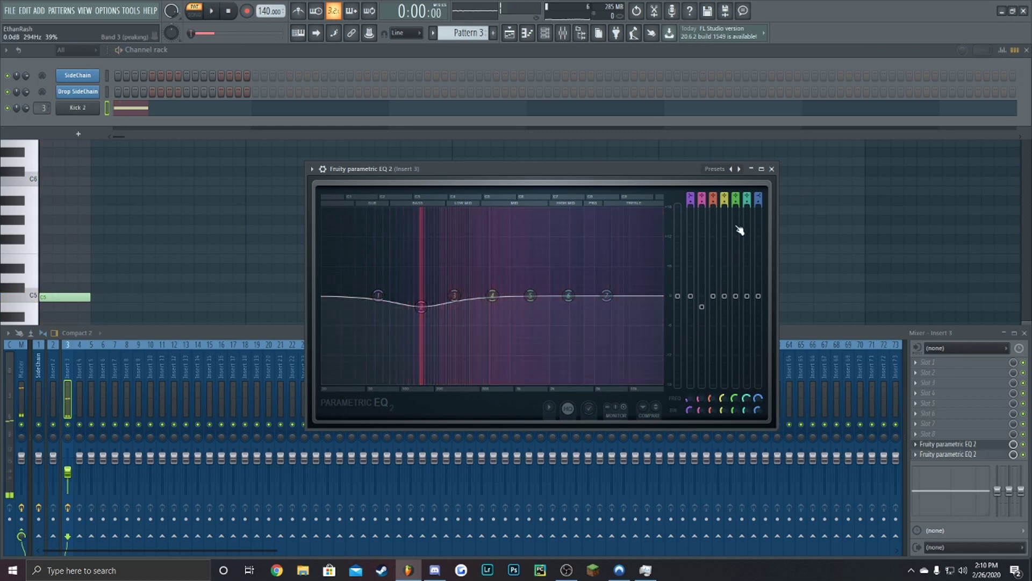
pyautogui.click(772, 169)
pyautogui.click(957, 455)
pyautogui.click(957, 446)
pyautogui.click(959, 446)
# Load Maximus into slot 1 of Insert 3 and apply the 1 band drums limiter preset
pyautogui.click(938, 364)
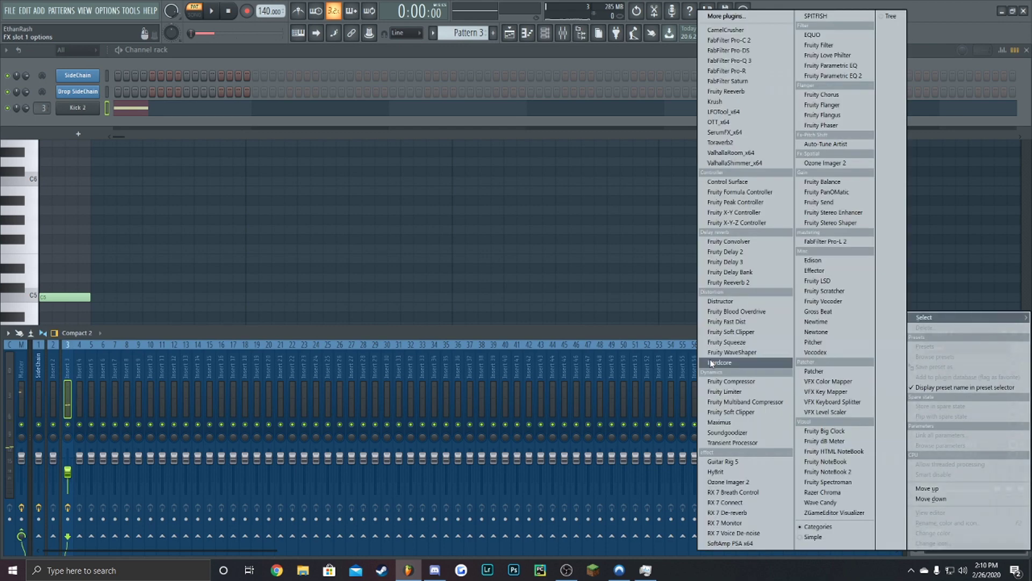
pyautogui.click(734, 421)
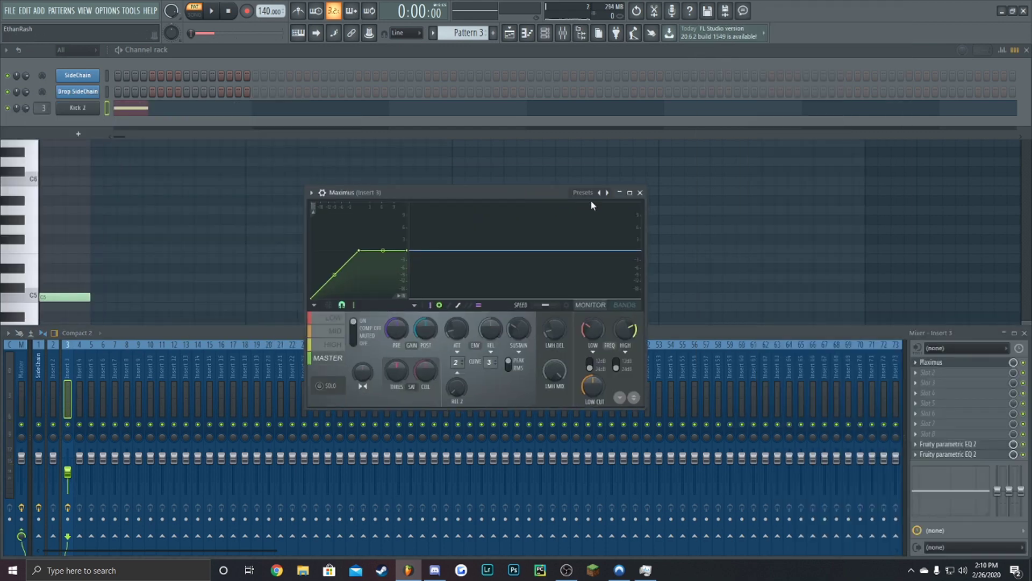
pyautogui.click(607, 192)
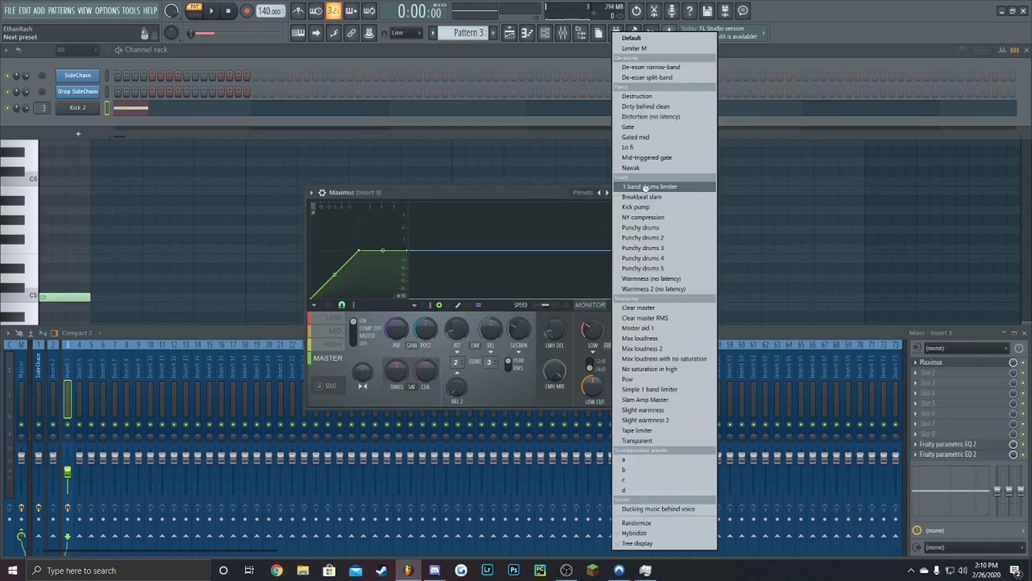
pyautogui.click(648, 187)
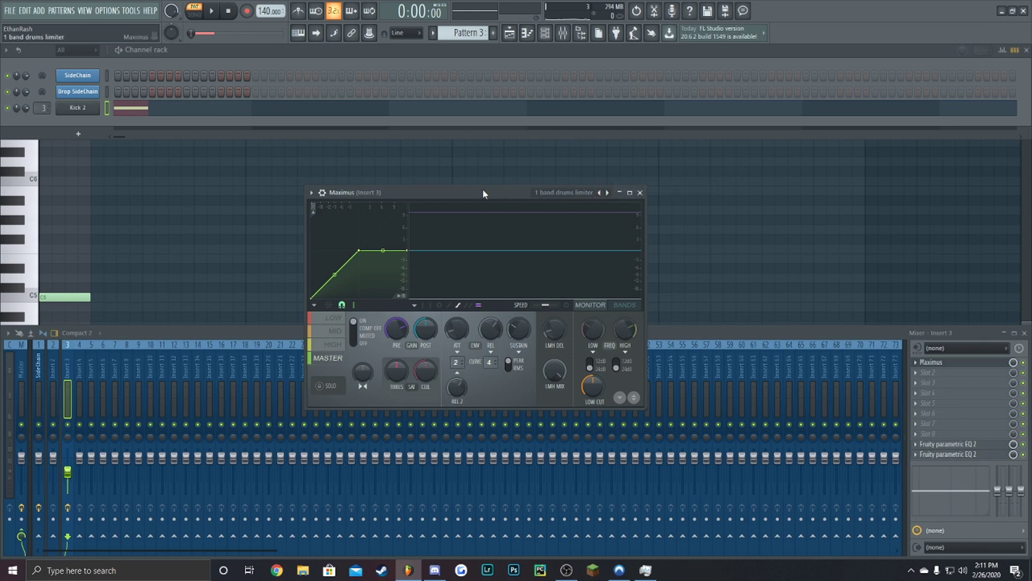
pyautogui.moveTo(481, 194); pyautogui.dragTo(495, 194)
# Raise the Insert 3 fader slightly while auditioning the limited snare, and close Maximus
pyautogui.moveTo(67, 471); pyautogui.dragTo(67, 467)
pyautogui.press('space')
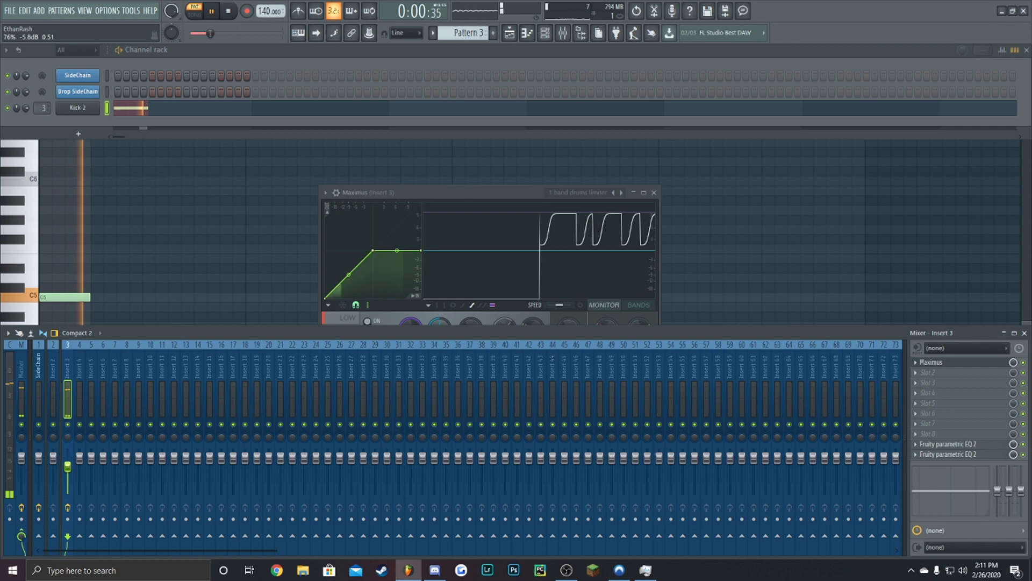
pyautogui.press('space')
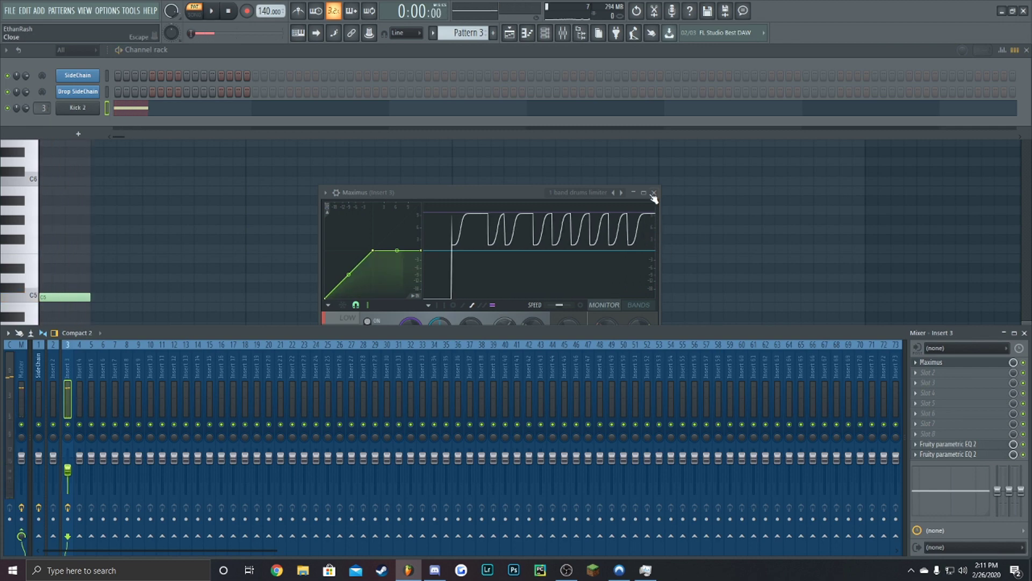
pyautogui.click(655, 193)
# Load Soundgoodizer into slot 2 of Insert 3, set it to type B with a very low amount, and audition the snare
pyautogui.click(937, 376)
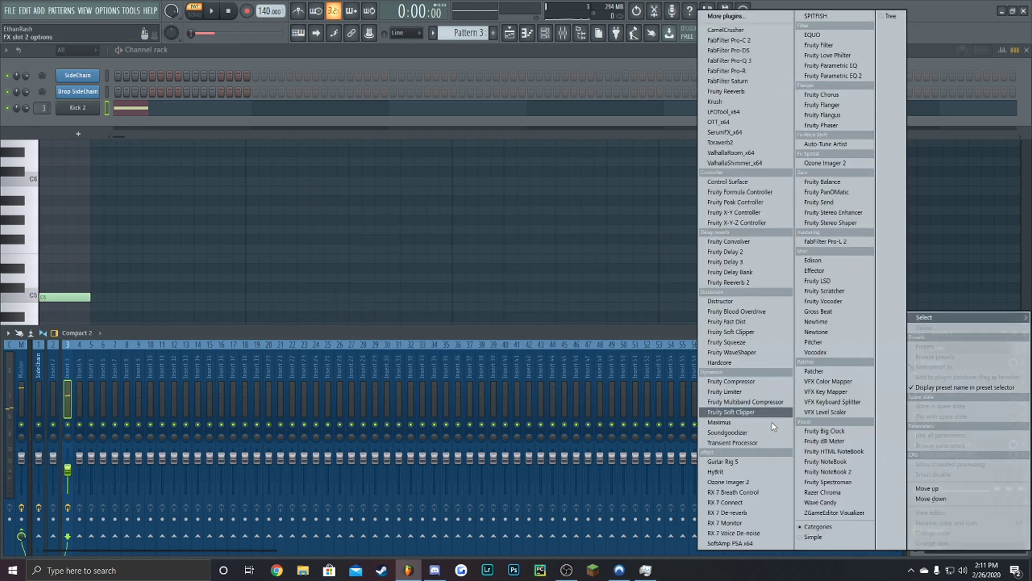
pyautogui.click(737, 432)
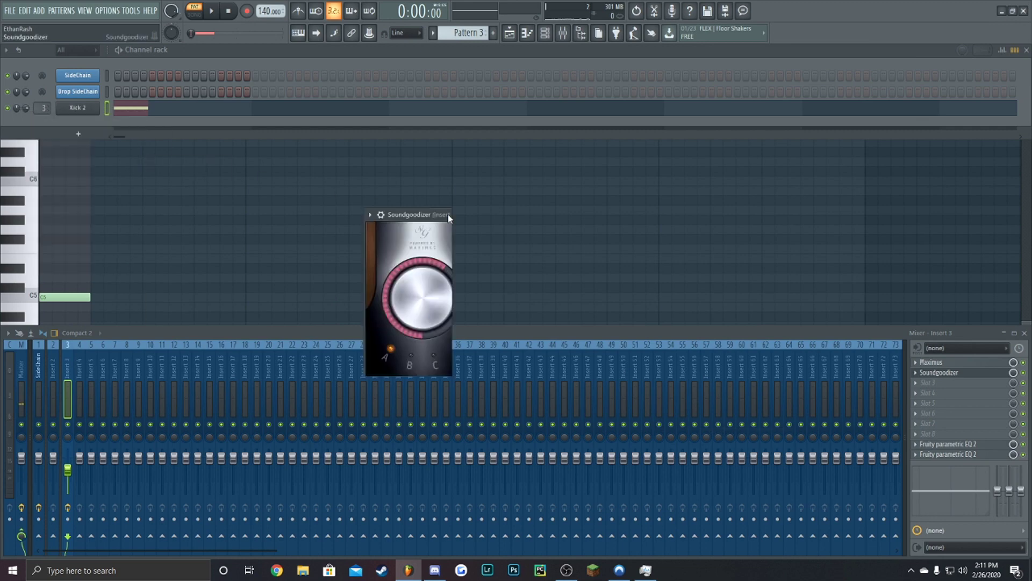
pyautogui.moveTo(466, 305); pyautogui.dragTo(466, 323)
pyautogui.press('space')
pyautogui.press('space')
pyautogui.press('space')
pyautogui.press('space')
pyautogui.press('space')
pyautogui.press('space')
pyautogui.press('space')
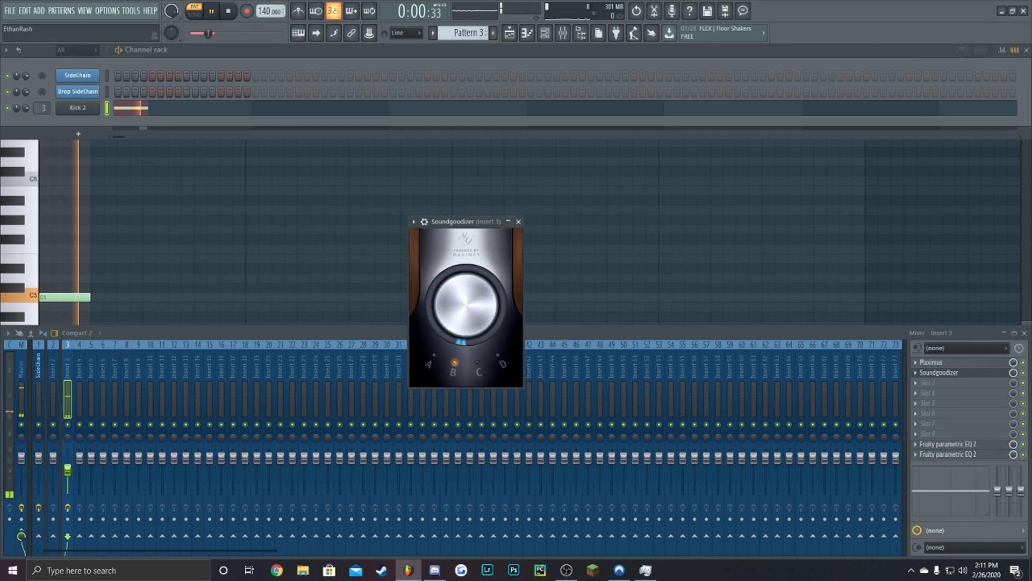
pyautogui.click(518, 221)
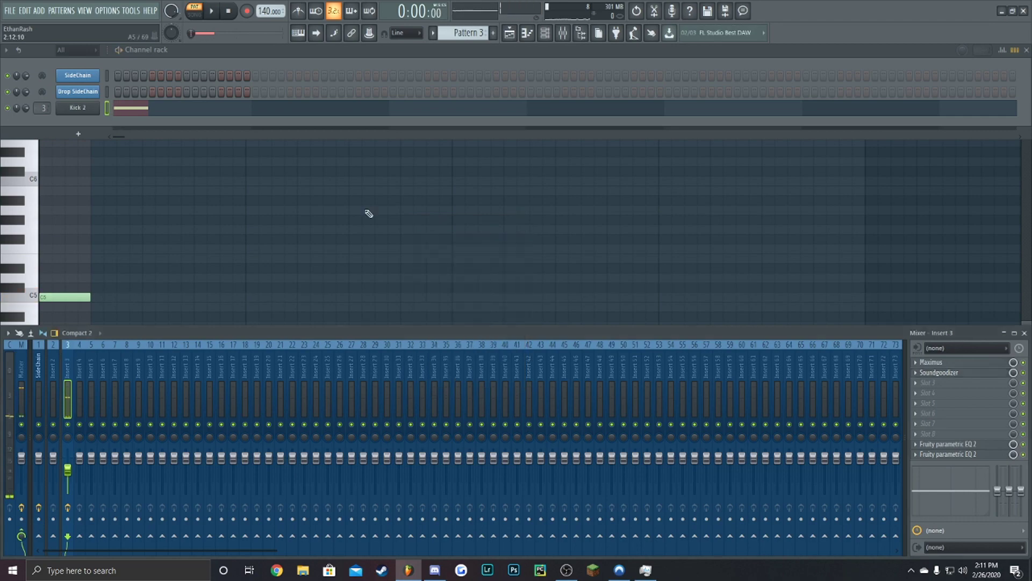
# Reopen Kick 2, shorten the snare's length to 584 ms, audition it and close the plugin
pyautogui.click(92, 108)
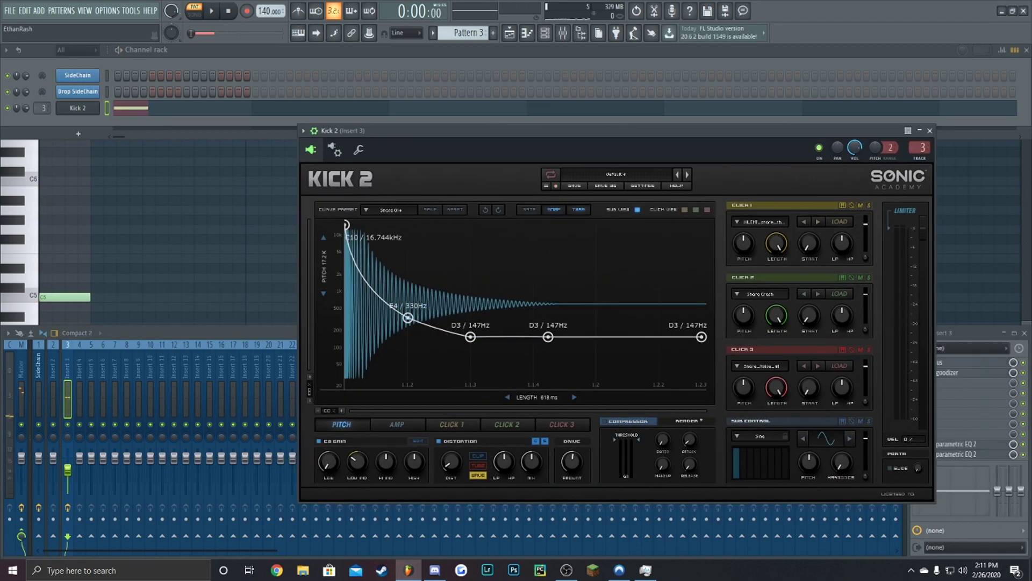
pyautogui.moveTo(538, 398); pyautogui.dragTo(531, 399)
pyautogui.press('space')
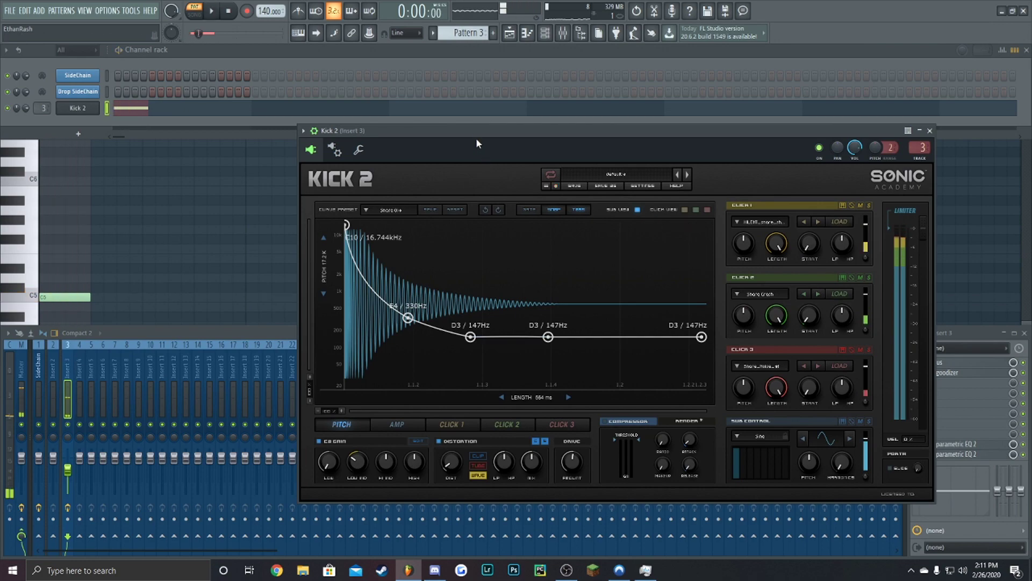
pyautogui.moveTo(476, 131); pyautogui.dragTo(395, 122)
pyautogui.click(848, 122)
pyautogui.press('space')
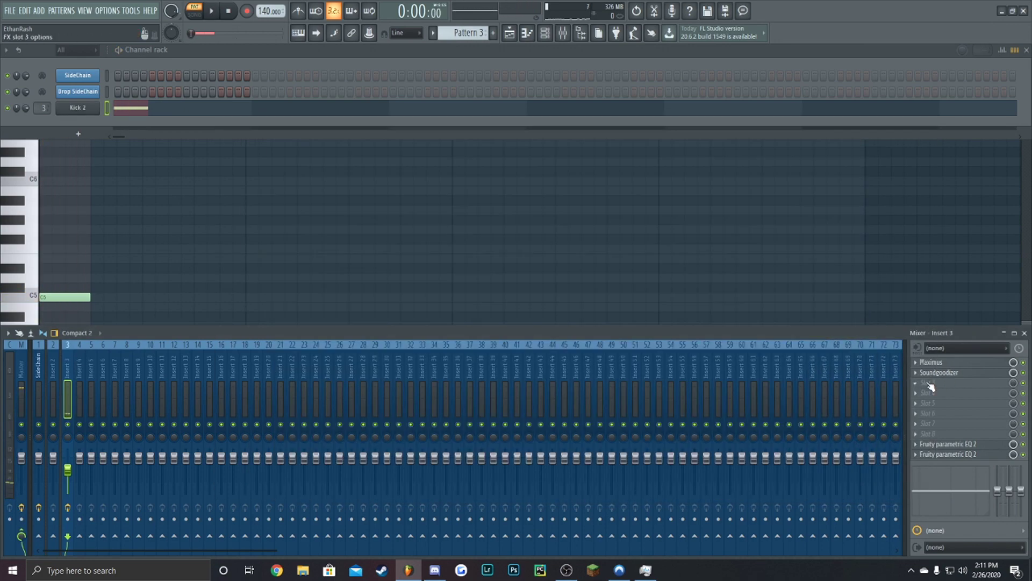
# Load Distructor into slot 3 of Insert 3, audition it and disable its Filter, Chorus and Speaker modules
pyautogui.click(931, 384)
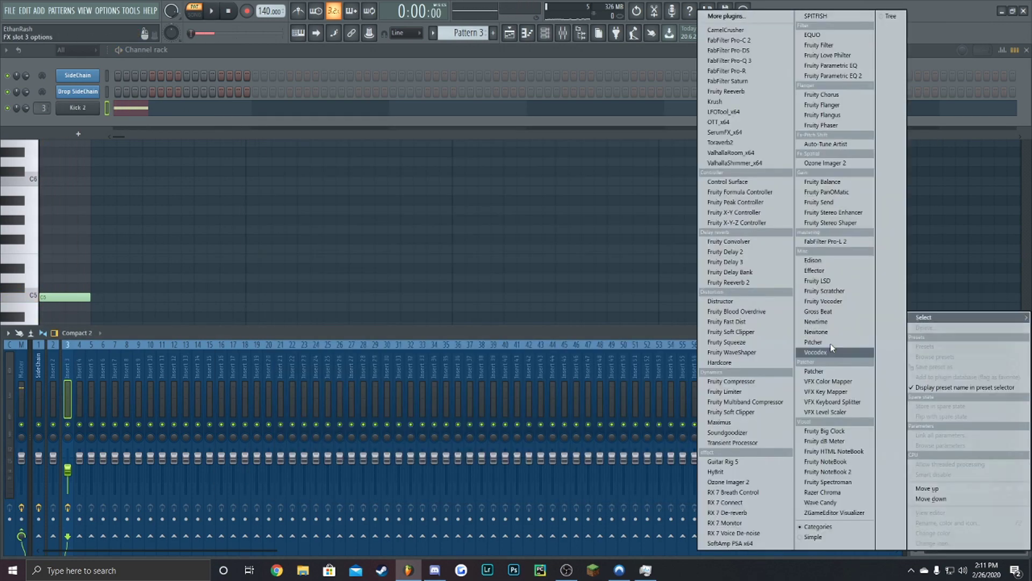
pyautogui.click(727, 303)
pyautogui.press('space')
pyautogui.press('space')
pyautogui.click(445, 181)
pyautogui.click(567, 182)
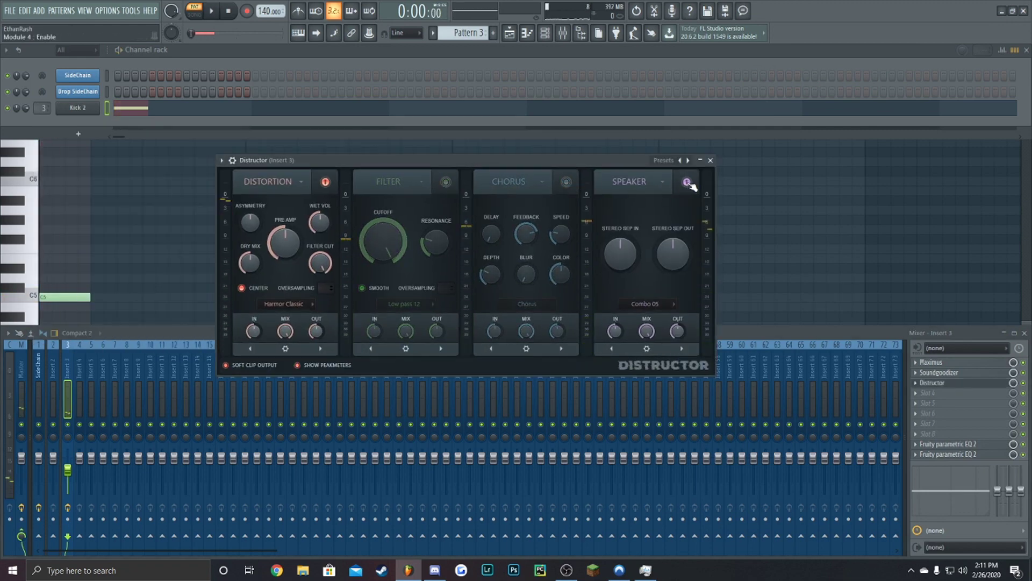
pyautogui.click(687, 182)
# Lower the Distructor distortion pre amp to 19%, audition the snare and close the plugin
pyautogui.press('space')
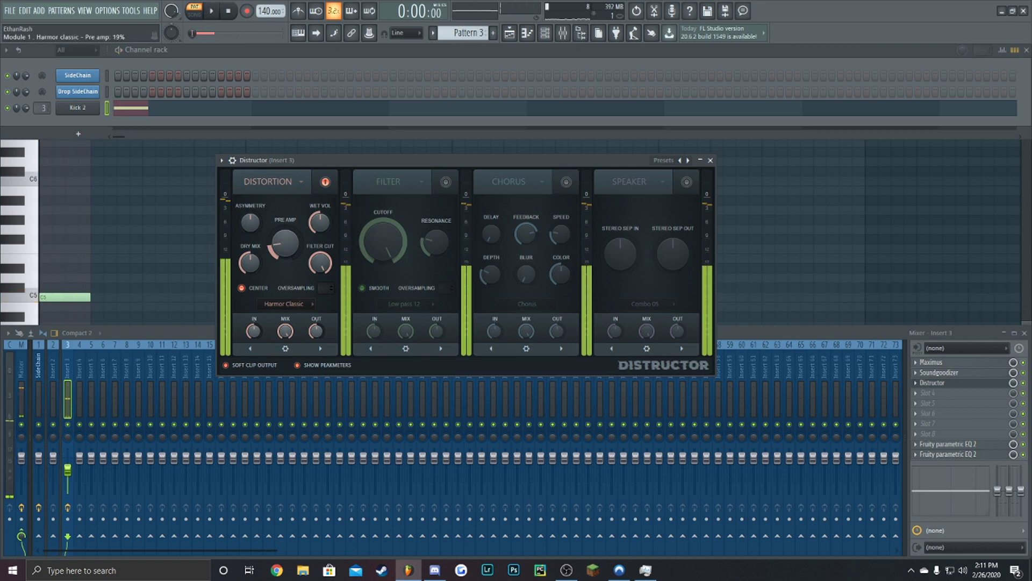
pyautogui.press('space')
pyautogui.click(710, 160)
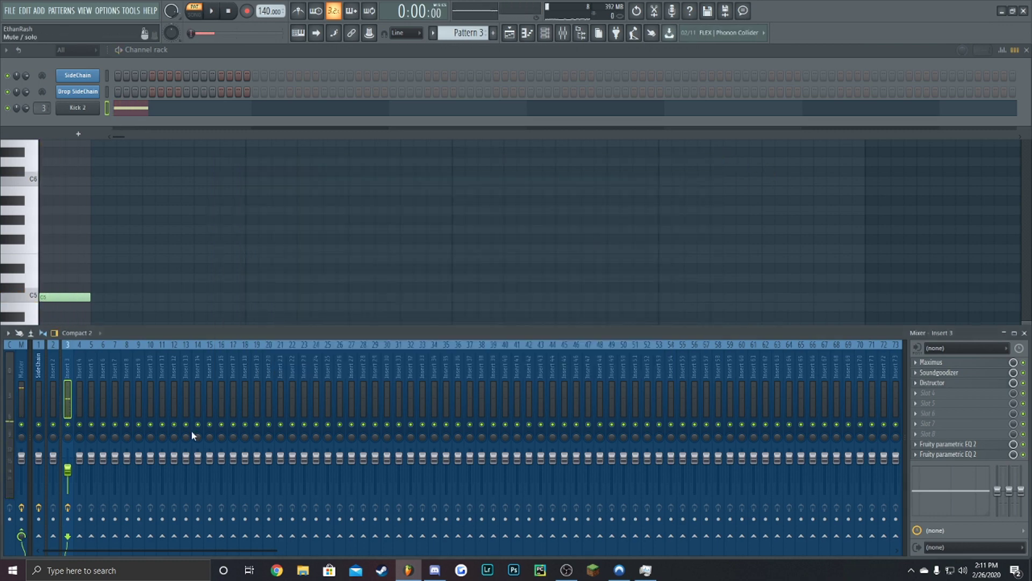
# Raise the Insert 3 fader slightly and audition the snare
pyautogui.moveTo(69, 479); pyautogui.dragTo(69, 472)
pyautogui.press('space')
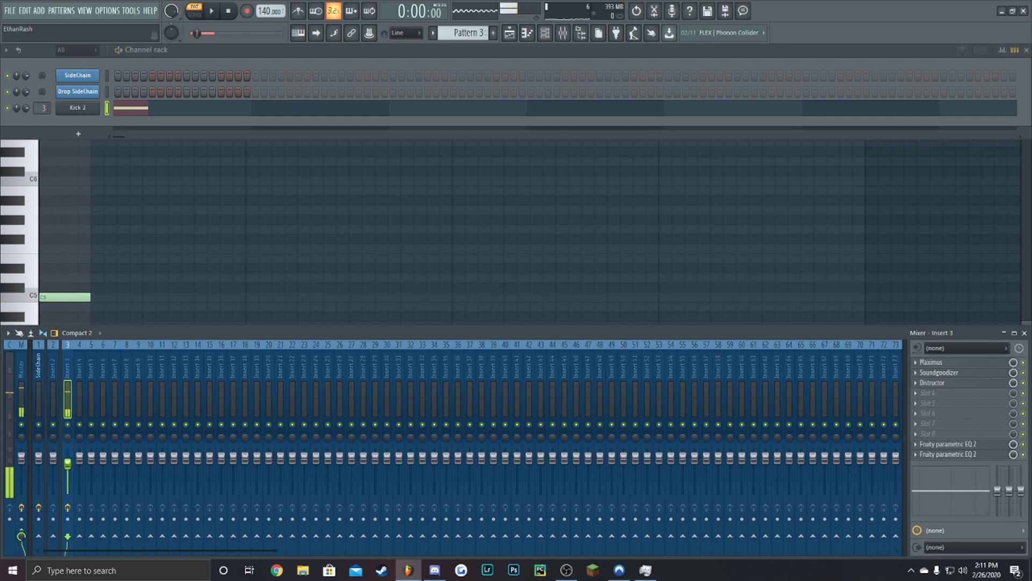
pyautogui.click(515, 36)
pyautogui.click(516, 37)
pyautogui.click(515, 36)
pyautogui.click(515, 37)
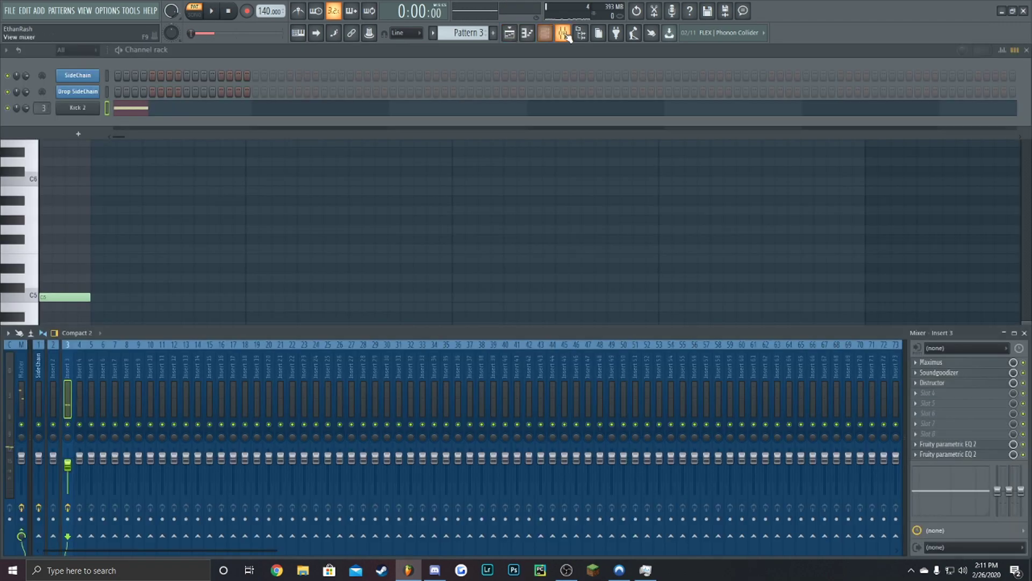
# Find Snare_Noise_#2 in the NOISES folder of FOR MAKING DRUMS and add it as a new channel below Kick 2
pyautogui.click(581, 34)
pyautogui.click(92, 372)
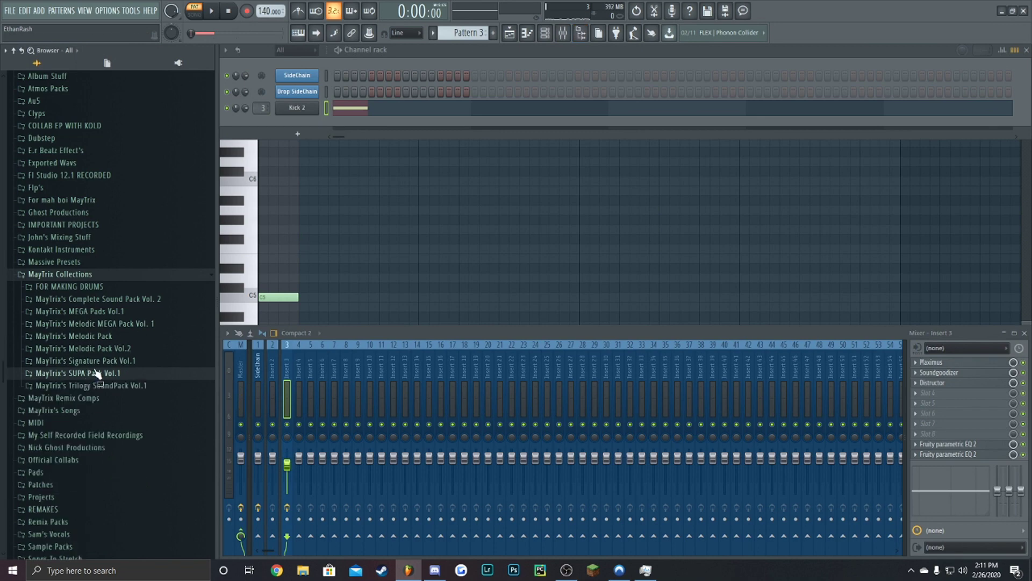
pyautogui.click(105, 291)
pyautogui.click(81, 317)
pyautogui.click(81, 316)
pyautogui.click(98, 333)
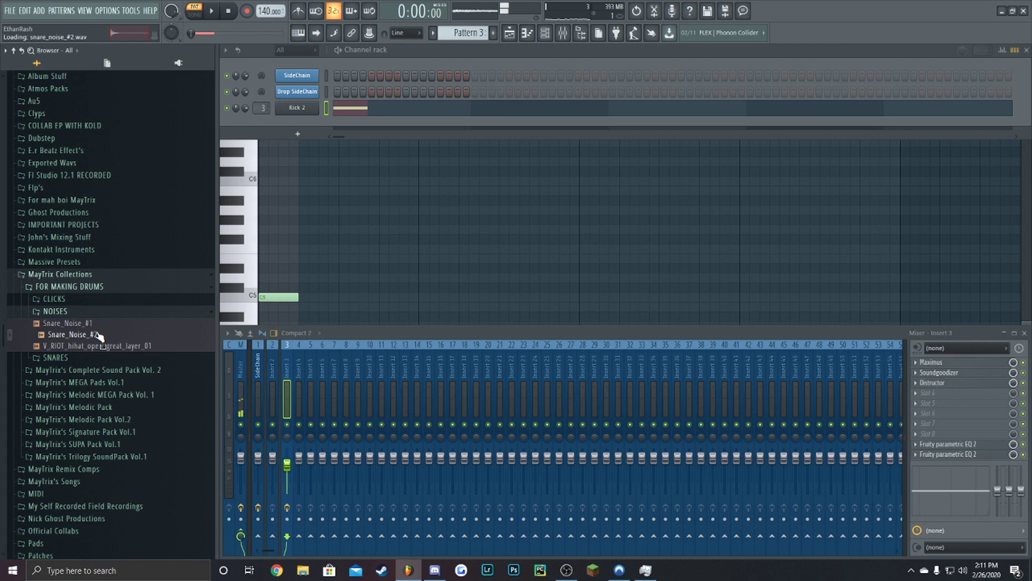
pyautogui.moveTo(97, 335); pyautogui.dragTo(295, 120)
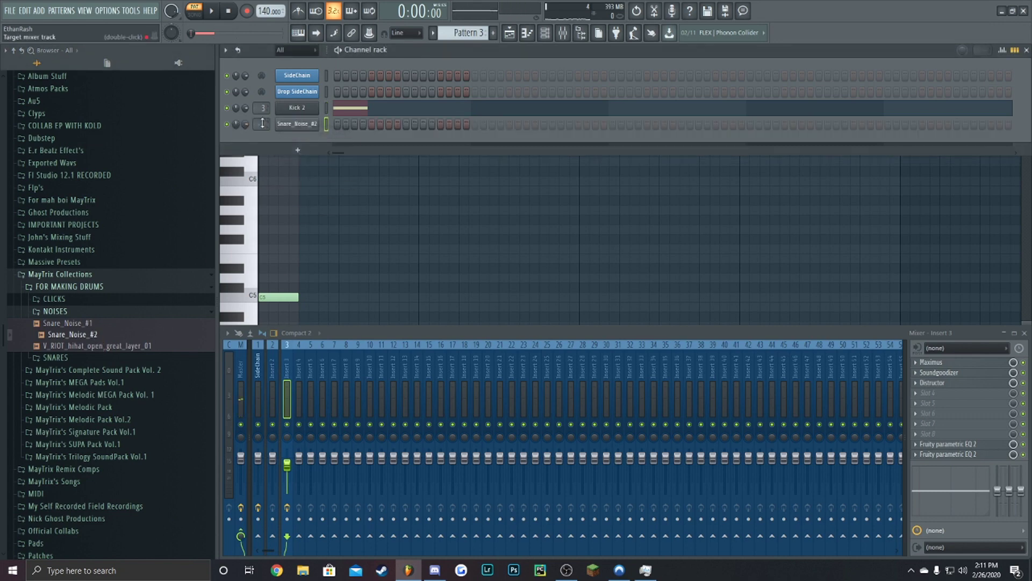
# Assign the Snare_Noise_#2 channel to Insert 4, lower that insert's fader and route it to the SideChain mixer track
pyautogui.click(302, 128)
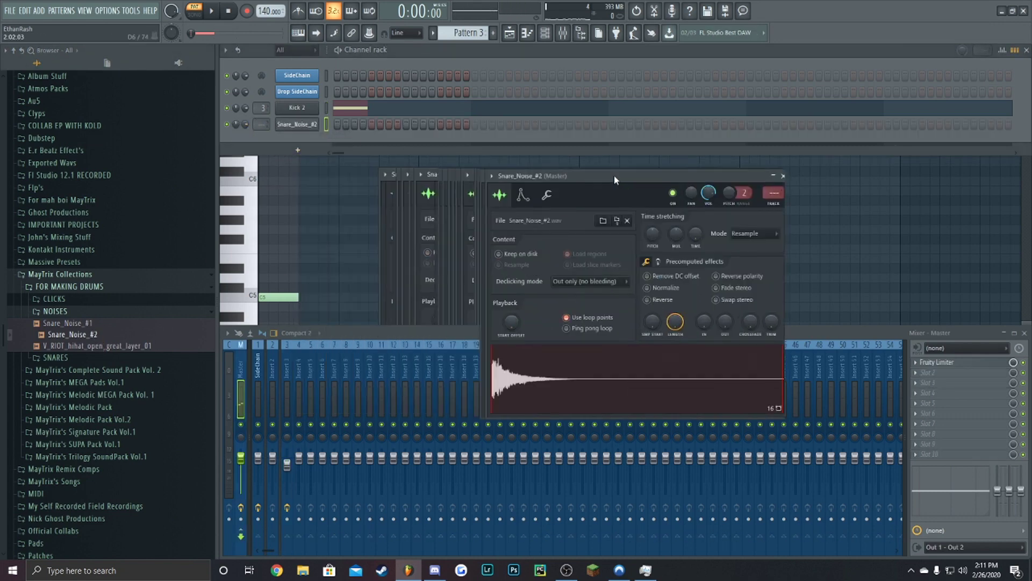
pyautogui.click(779, 205)
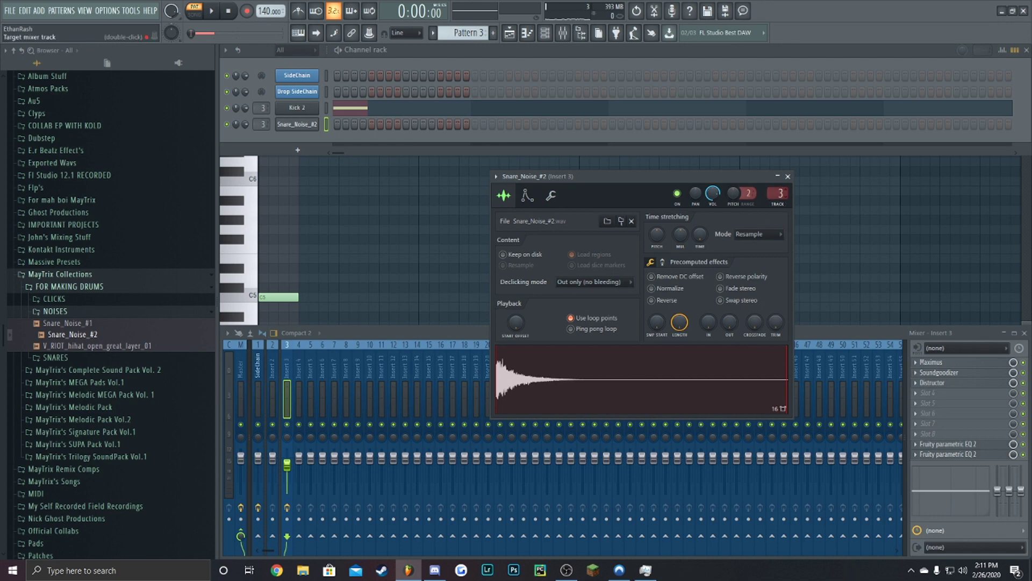
pyautogui.scroll(1, 779, 197)
pyautogui.moveTo(299, 457); pyautogui.dragTo(299, 460)
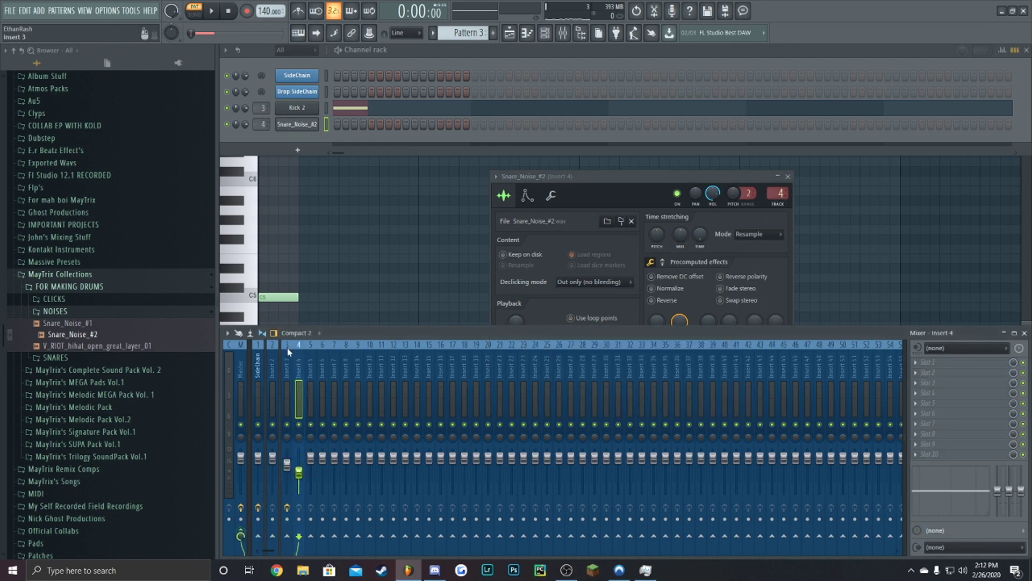
pyautogui.click(258, 536)
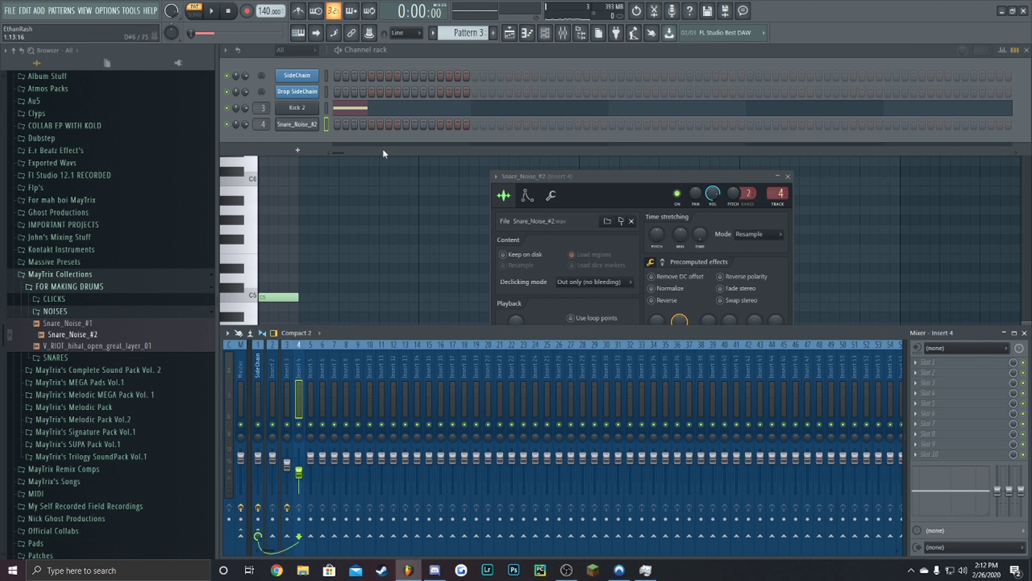
# Enable the first step for Snare_Noise_#2 and SideChain, audition the noise layer and close its sampler window
pyautogui.click(548, 183)
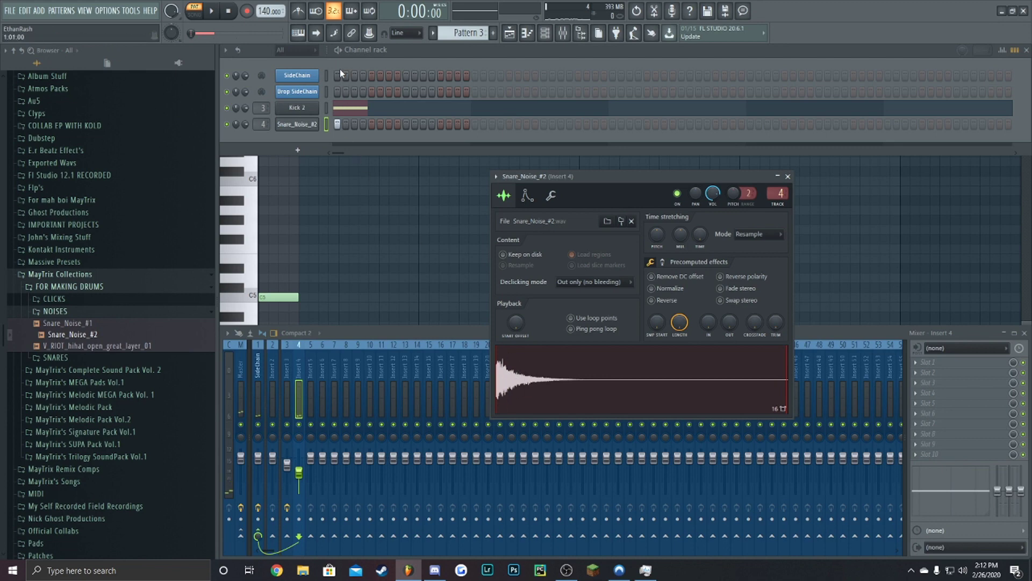
pyautogui.press('space')
pyautogui.press('space')
pyautogui.press('space')
pyautogui.press('space')
pyautogui.press('space')
pyautogui.press('space')
pyautogui.press('space')
pyautogui.press('space')
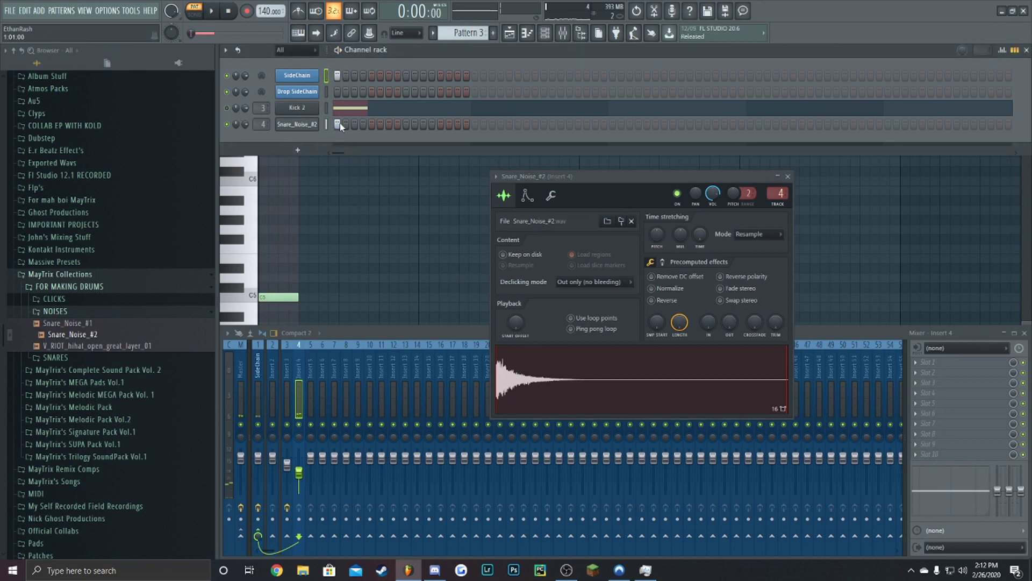
pyautogui.click(335, 77)
pyautogui.press('space')
pyautogui.press('space')
pyautogui.press('space')
pyautogui.press('space')
pyautogui.click(784, 176)
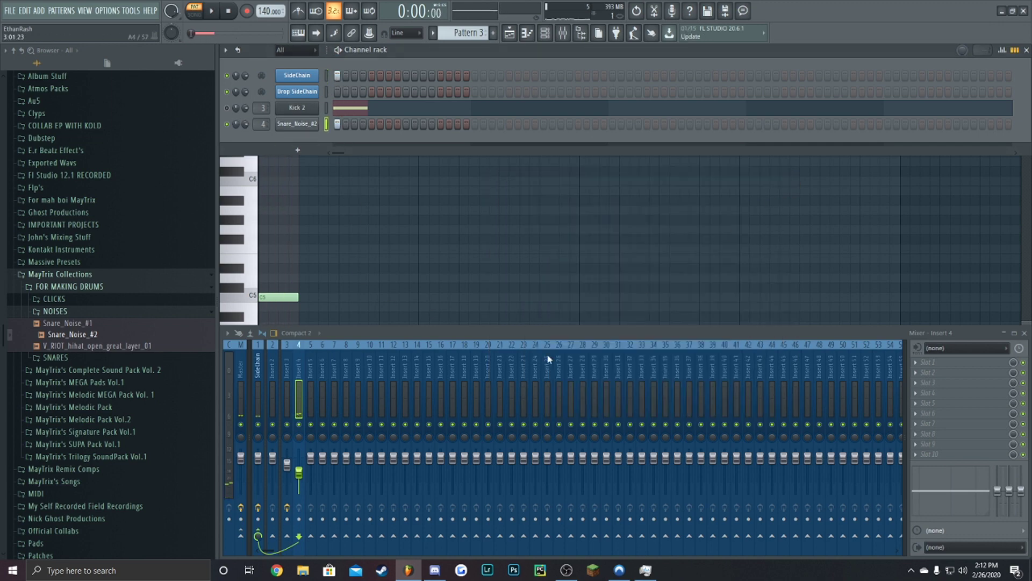
# Load Fruity parametric EQ 2 into slot 10 of Insert 4, high-pass the noise into the mids and audition it
pyautogui.click(948, 458)
pyautogui.click(834, 78)
pyautogui.moveTo(522, 178)
pyautogui.mouseDown()
pyautogui.moveTo(523, 161)
pyautogui.moveTo(522, 175)
pyautogui.mouseUp()
pyautogui.moveTo(317, 230); pyautogui.dragTo(399, 229)
pyautogui.press('space')
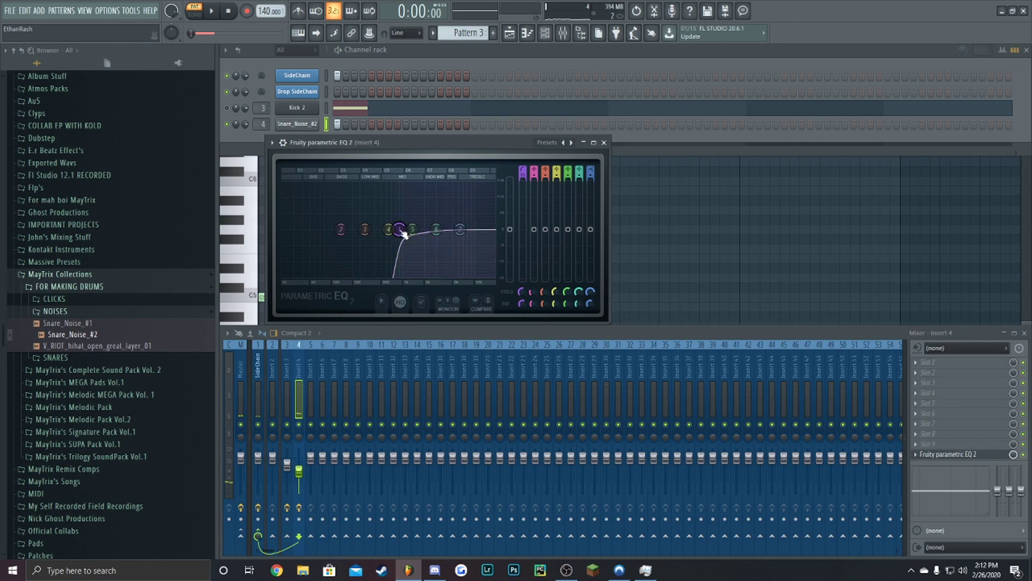
pyautogui.click(604, 143)
pyautogui.press('space')
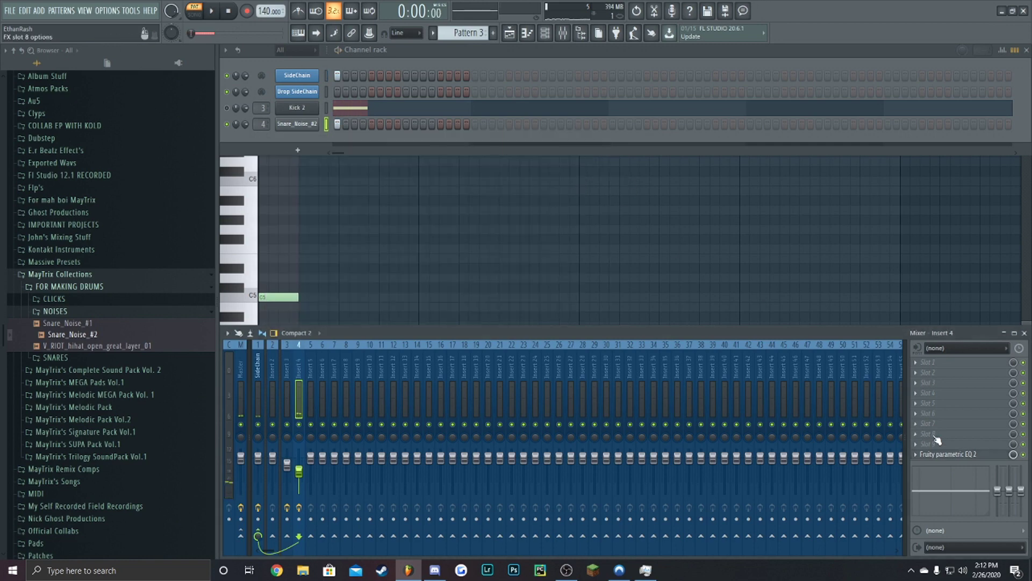
# Load ValhallaRoom_x64 into slot 1 of Insert 4, adjust its mix and decay, audition the noise and close the plugin
pyautogui.click(919, 367)
pyautogui.click(739, 154)
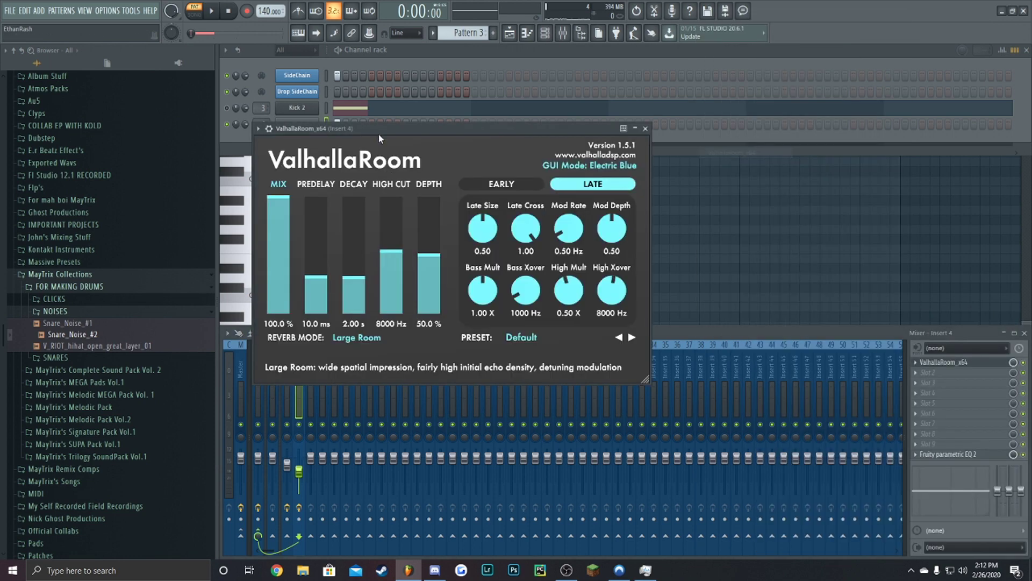
pyautogui.click(360, 272)
pyautogui.press('space')
pyautogui.click(287, 243)
pyautogui.press('space')
pyautogui.click(354, 275)
pyautogui.moveTo(344, 129); pyautogui.dragTo(397, 137)
pyautogui.click(699, 138)
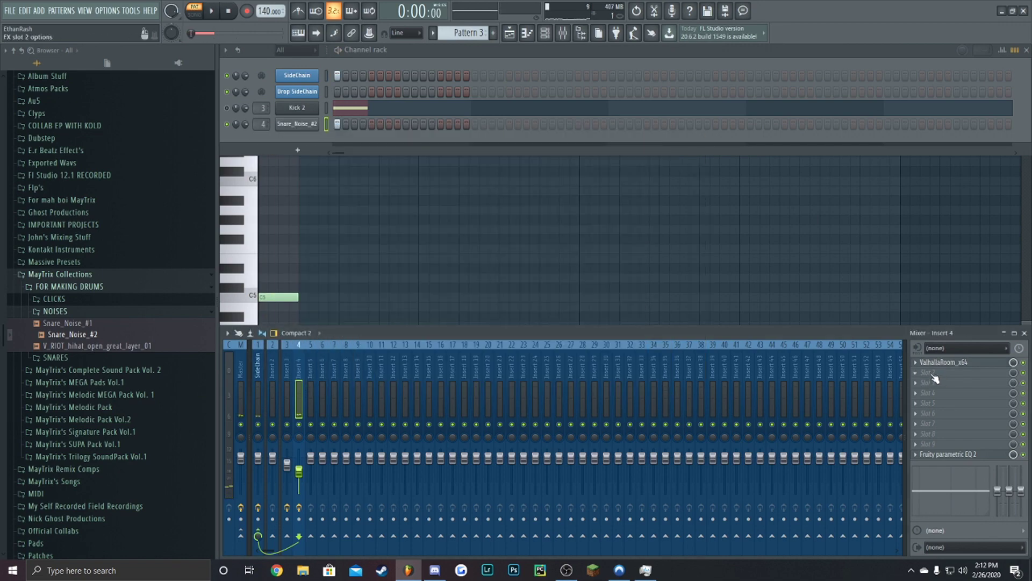
# Load Ozone Imager 2 into slot 2 of Insert 4, enable Stereoize at 20.0 ms, set Width to 18% and audition the noise
pyautogui.click(934, 375)
pyautogui.click(835, 163)
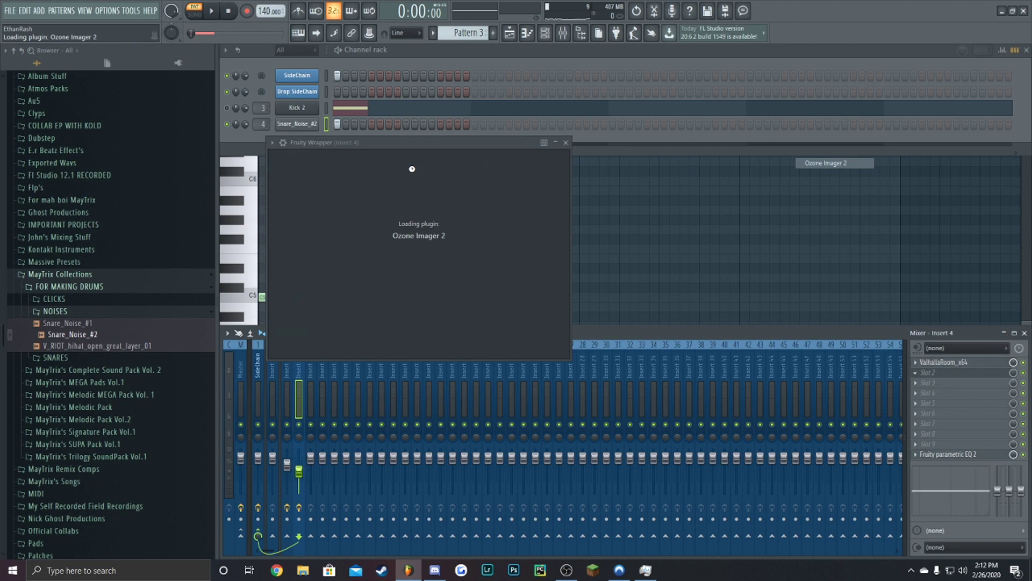
pyautogui.click(668, 209)
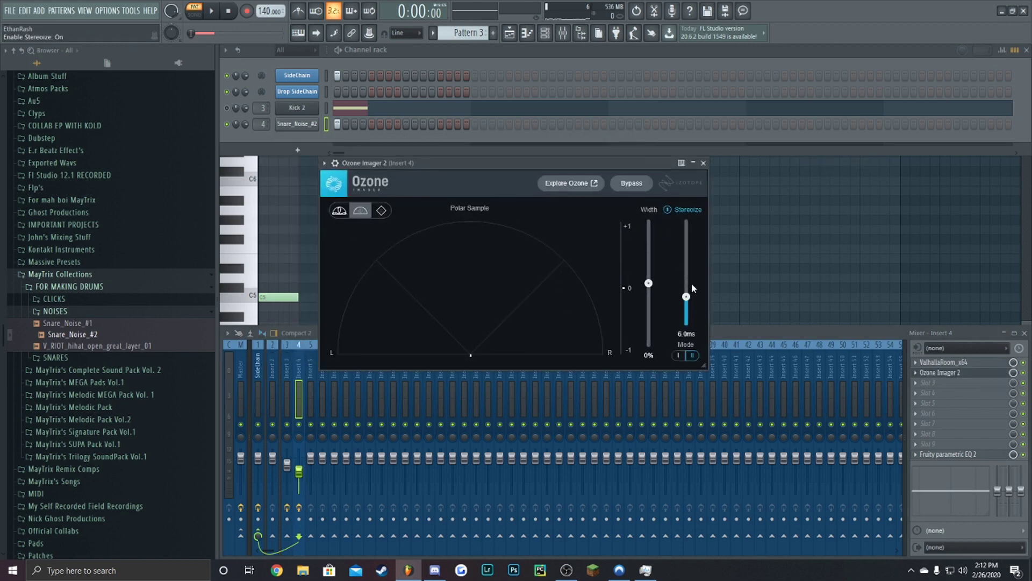
pyautogui.moveTo(649, 275)
pyautogui.mouseDown()
pyautogui.moveTo(650, 222)
pyautogui.moveTo(651, 272)
pyautogui.mouseUp()
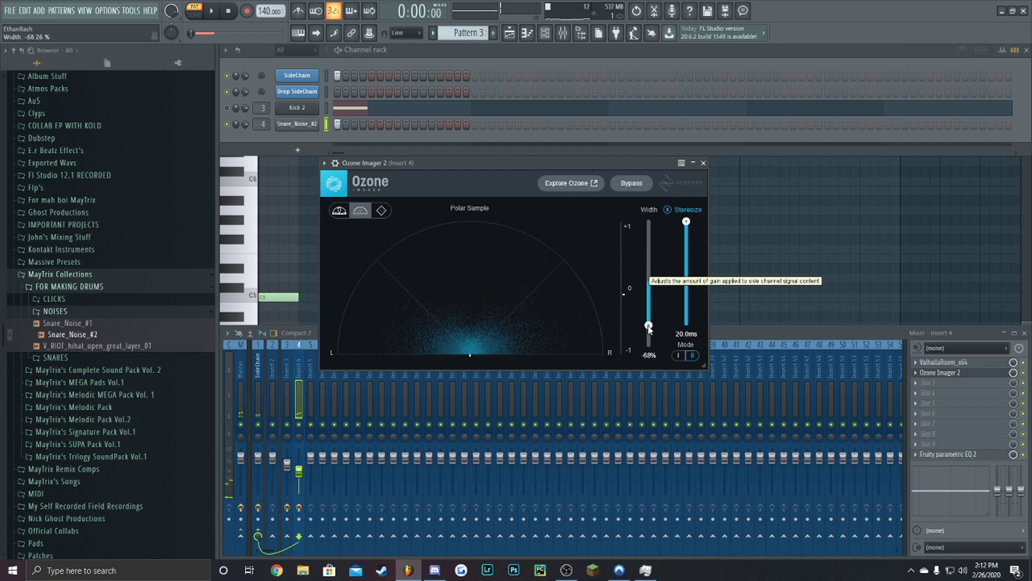
pyautogui.press('space')
pyautogui.press('space')
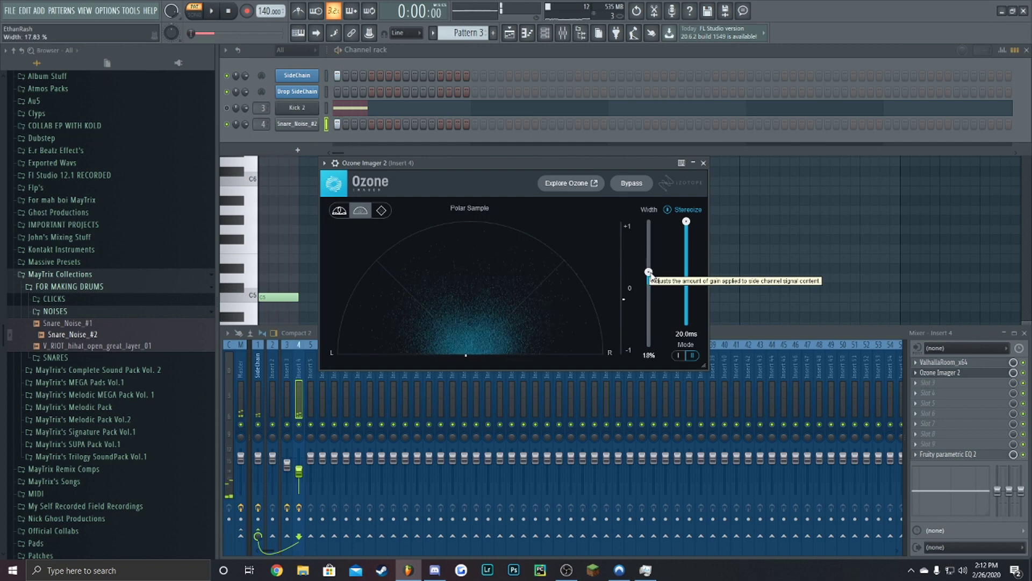
pyautogui.click(704, 163)
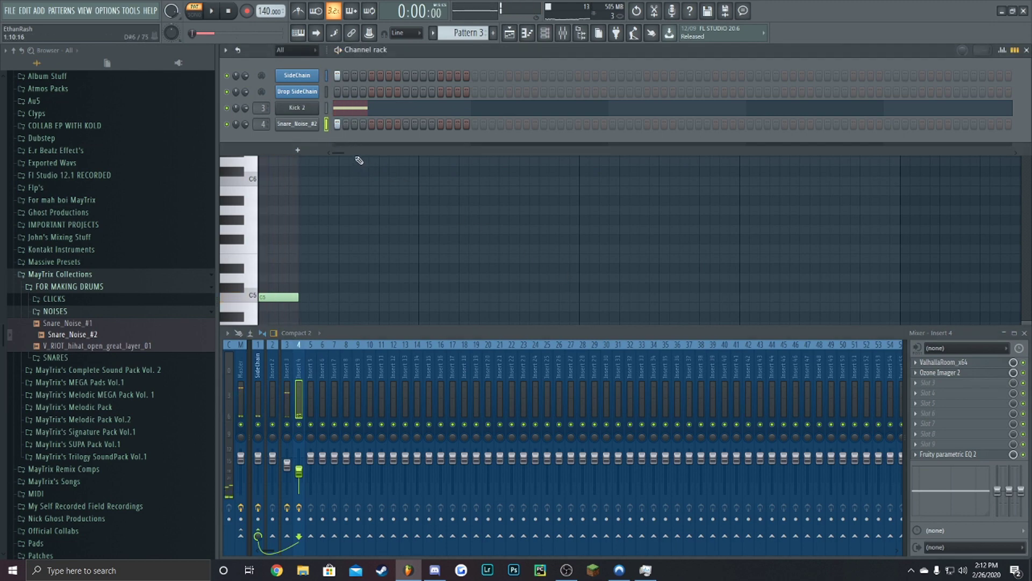
# Reopen Kick 2, bend its amp envelope's decay curve slightly steeper and audition the snare
pyautogui.click(304, 111)
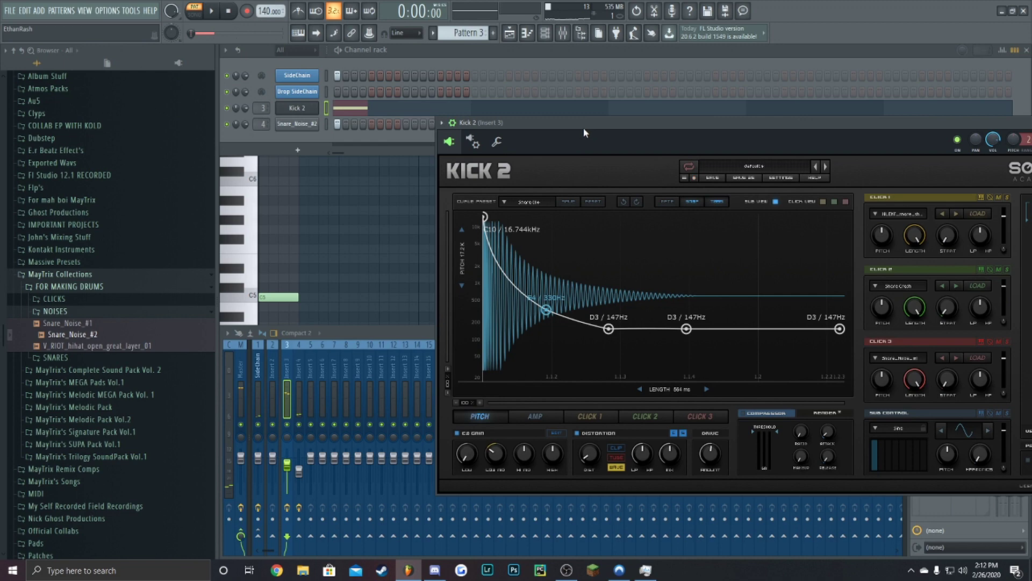
pyautogui.click(482, 408)
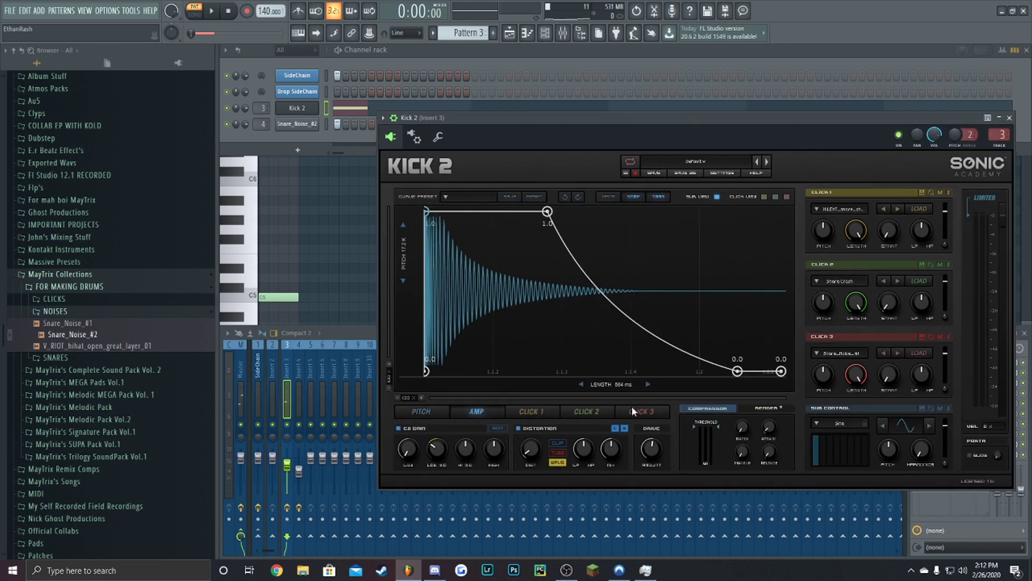
pyautogui.moveTo(666, 347); pyautogui.dragTo(663, 356)
pyautogui.press('space')
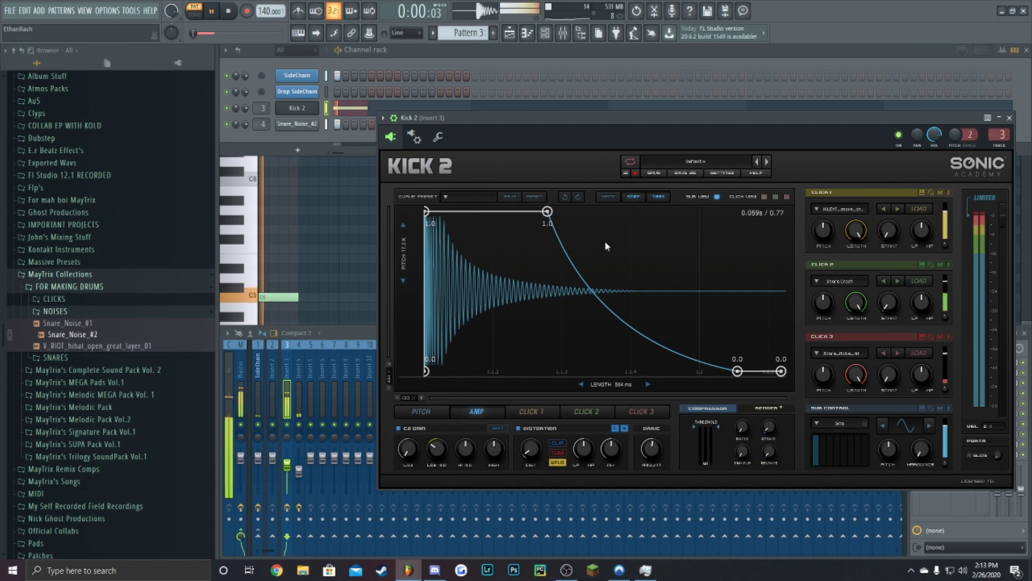
# Shorten the hold section of Kick 2's amp envelope by moving its second node earlier, auditioning the snare between adjustments
pyautogui.moveTo(547, 211); pyautogui.dragTo(523, 211)
pyautogui.moveTo(492, 127); pyautogui.dragTo(424, 130)
pyautogui.moveTo(456, 215); pyautogui.dragTo(437, 215)
pyautogui.press('space')
pyautogui.moveTo(444, 129); pyautogui.dragTo(398, 112)
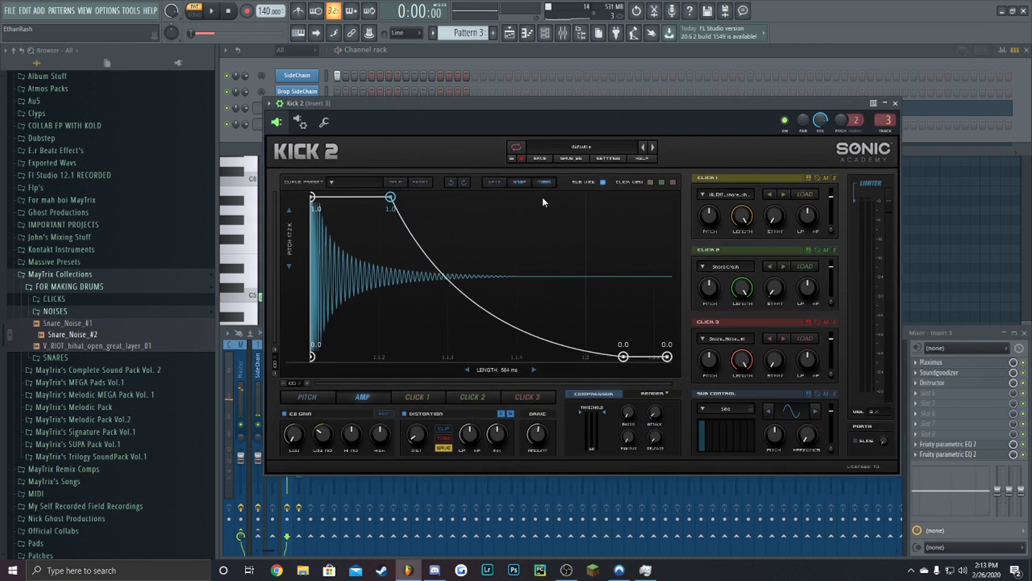
pyautogui.press('space')
pyautogui.moveTo(391, 197)
pyautogui.mouseDown()
pyautogui.moveTo(417, 196)
pyautogui.moveTo(401, 196)
pyautogui.mouseUp()
pyautogui.press('space')
# Review Kick 2's pitch envelope while auditioning the layered snare, and close the plugin
pyautogui.click(321, 395)
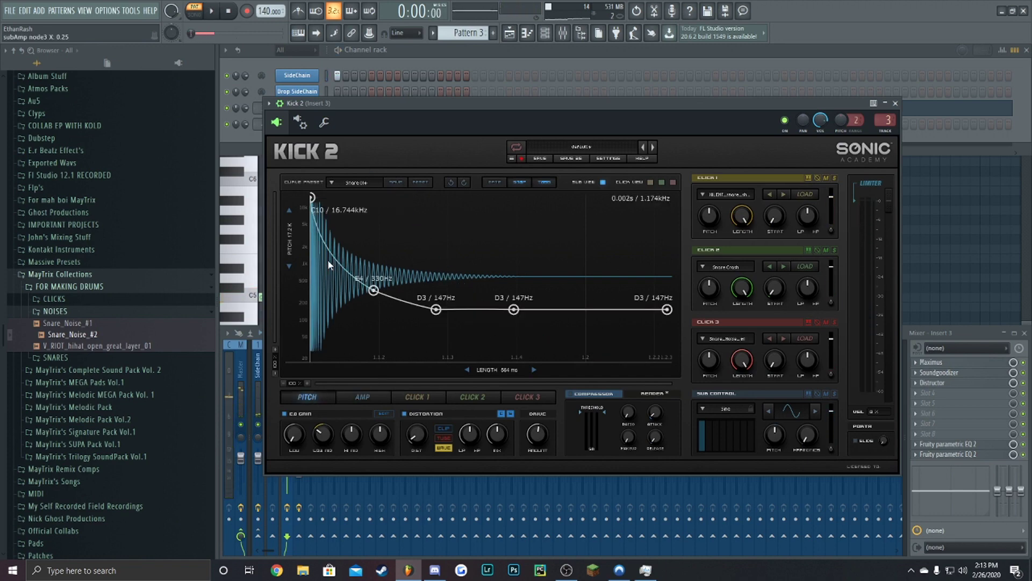
pyautogui.press('space')
pyautogui.moveTo(377, 103); pyautogui.dragTo(441, 124)
pyautogui.press('space')
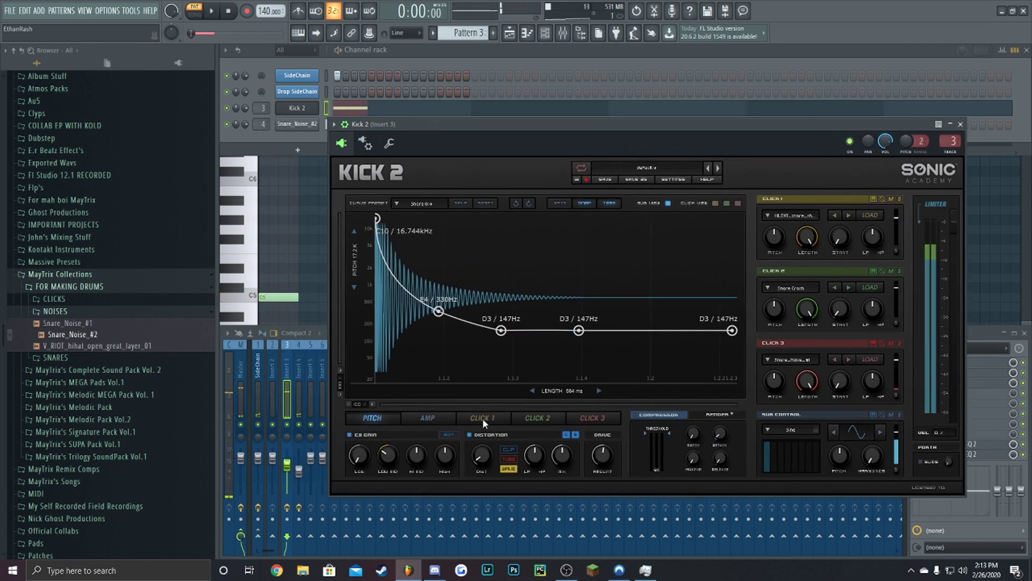
pyautogui.moveTo(497, 123); pyautogui.dragTo(543, 88)
pyautogui.click(305, 109)
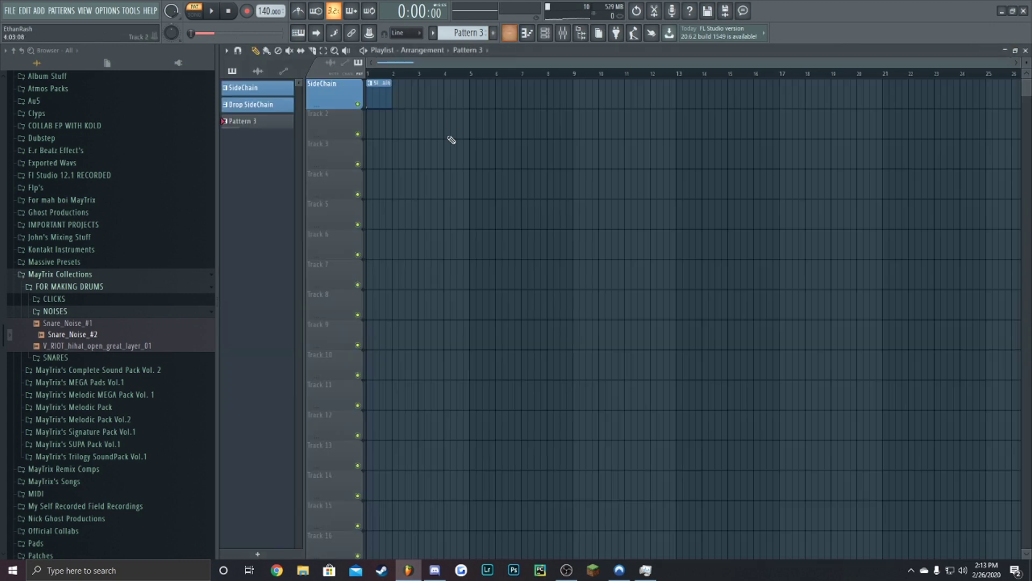
# Show the Playlist in song mode without the Browser, place Pattern 3 at bar 1 of Track 4 and remove the SideChain clip
pyautogui.click(509, 33)
pyautogui.click(553, 33)
pyautogui.click(580, 33)
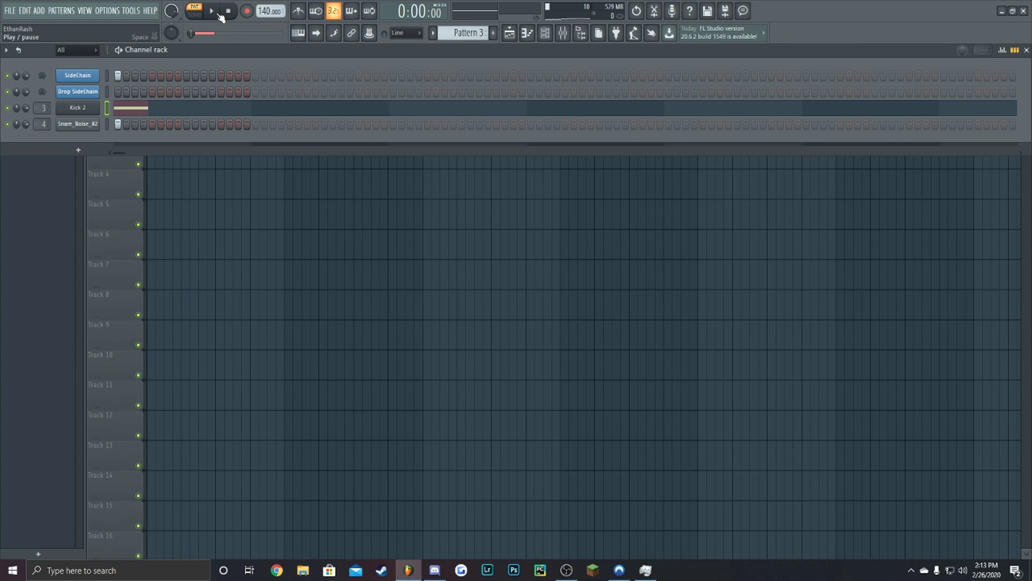
pyautogui.click(199, 16)
pyautogui.click(156, 177)
pyautogui.moveTo(164, 74); pyautogui.dragTo(37, 97)
pyautogui.click(184, 80)
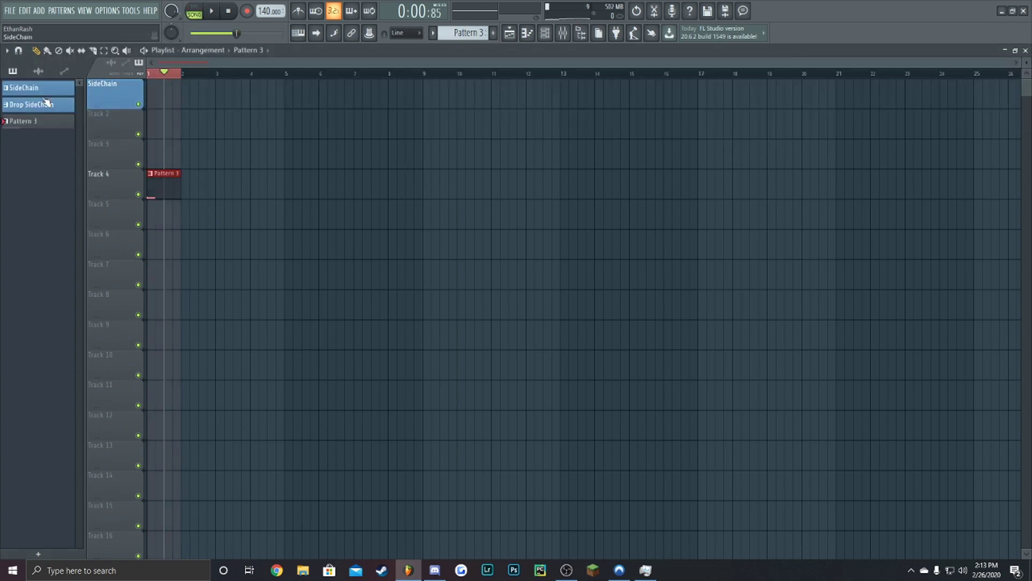
pyautogui.press('space')
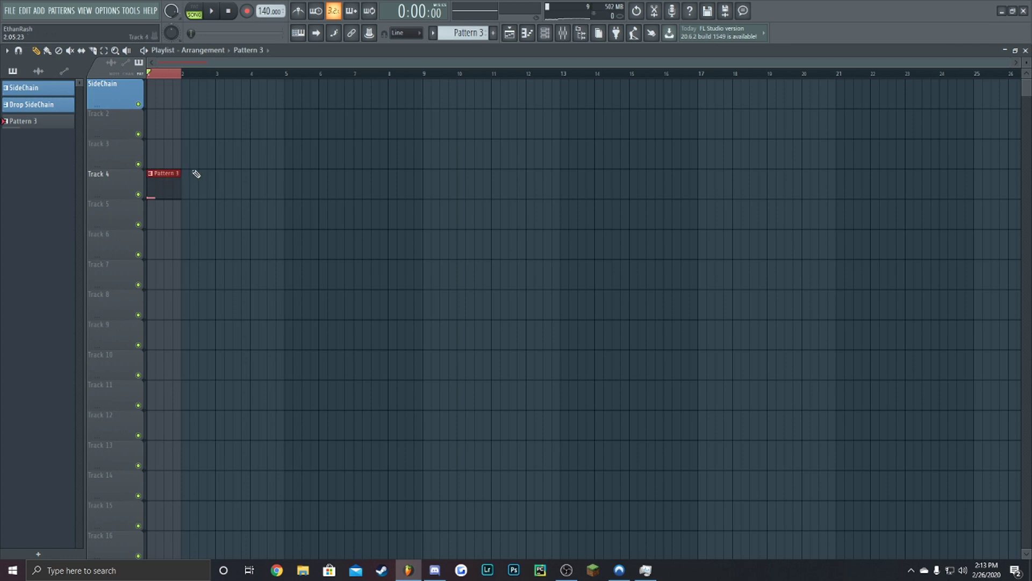
# Consolidate the Pattern 3 clip on Track 4 into an audio clip and ungroup Track 5 from the track above
pyautogui.hotkey('ctrl', 'alt', 'c')
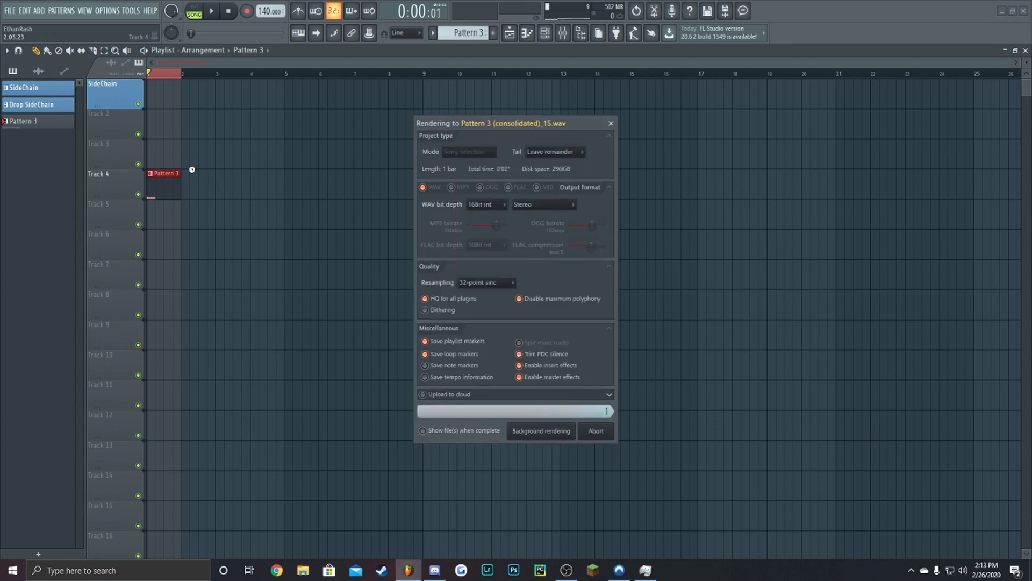
pyautogui.click(150, 203)
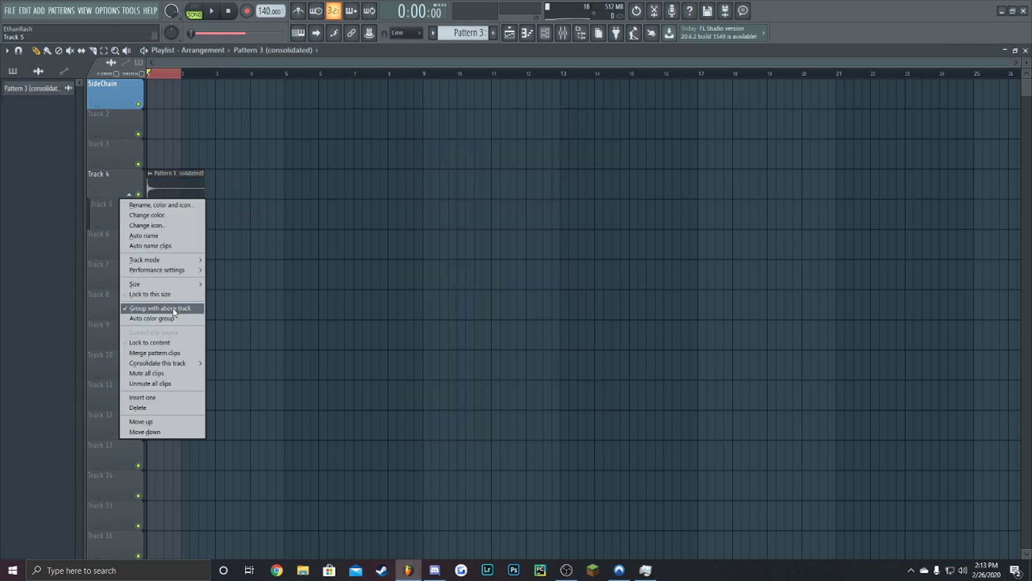
pyautogui.click(161, 306)
# Inspect the consolidated Pattern 3 clip's sample settings and audition its waveform up close in the Playlist
pyautogui.doubleClick(191, 191)
pyautogui.press('space')
pyautogui.press('space')
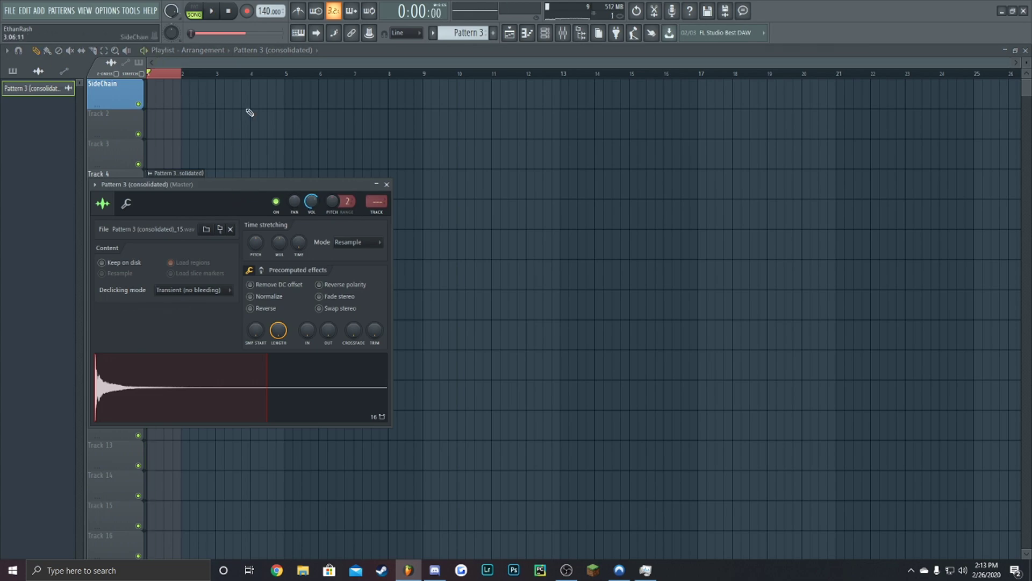
pyautogui.scroll(5, 222, 77)
pyautogui.click(171, 68)
pyautogui.press('space')
pyautogui.press('space')
pyautogui.scroll(3, 153, 60)
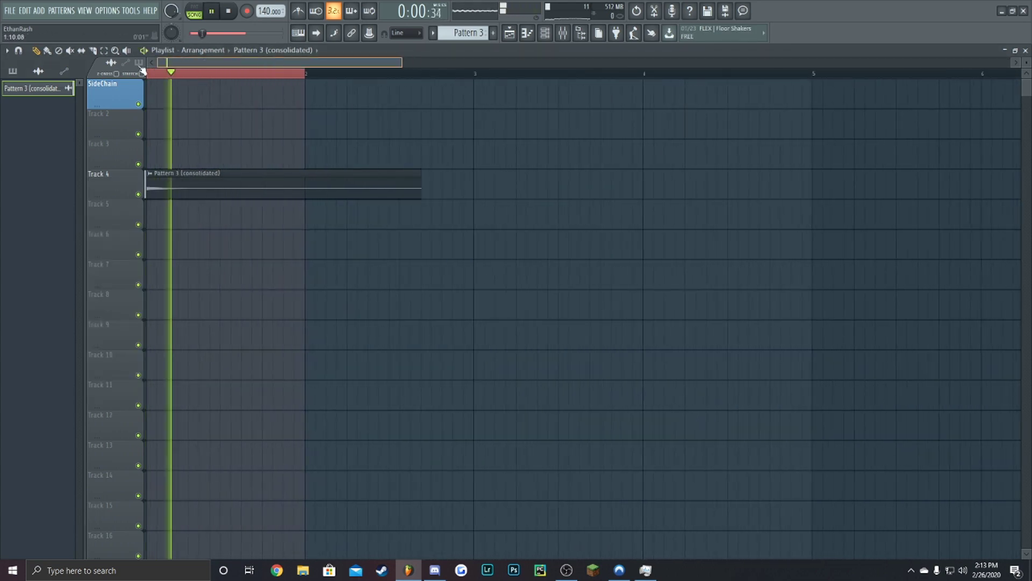
# Audition the consolidated Pattern 3 clip and move it on Track 4 to start halfway through bar 1
pyautogui.moveTo(321, 210); pyautogui.dragTo(321, 211)
pyautogui.press('space')
pyautogui.click(37, 51)
pyautogui.press('space')
pyautogui.moveTo(191, 186); pyautogui.dragTo(277, 188)
# Duplicate the clip onto Track 5, make the copy a unique sample and reverse it
pyautogui.click(322, 212)
pyautogui.click(320, 204)
pyautogui.click(361, 284)
pyautogui.doubleClick(362, 223)
pyautogui.click(285, 323)
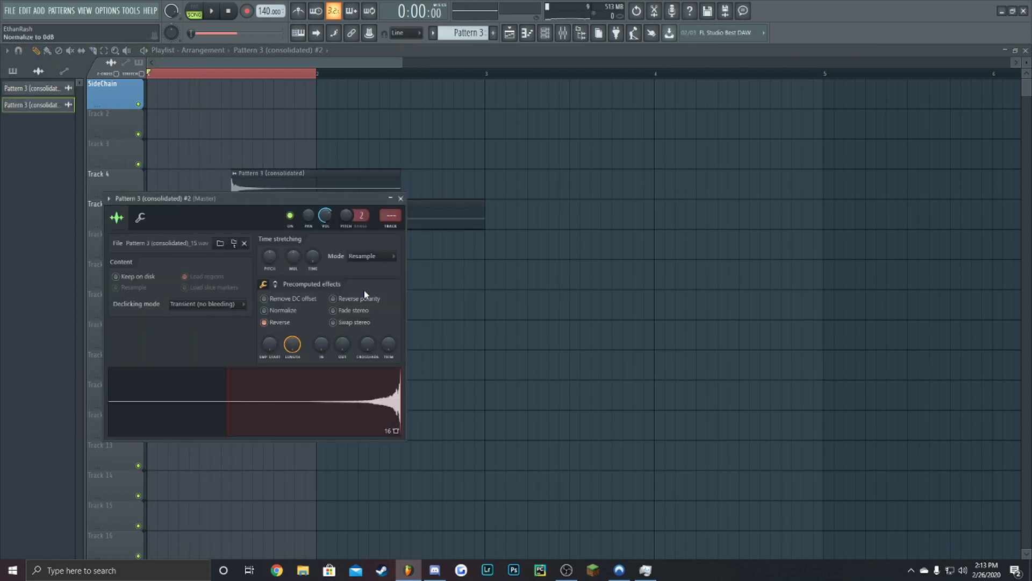
# Trim the reversed clip to its rising tail and place it at bar 1 of Track 4, directly before the original hit
pyautogui.press('Escape')
pyautogui.moveTo(483, 201); pyautogui.dragTo(594, 206)
pyautogui.moveTo(395, 216); pyautogui.dragTo(226, 215)
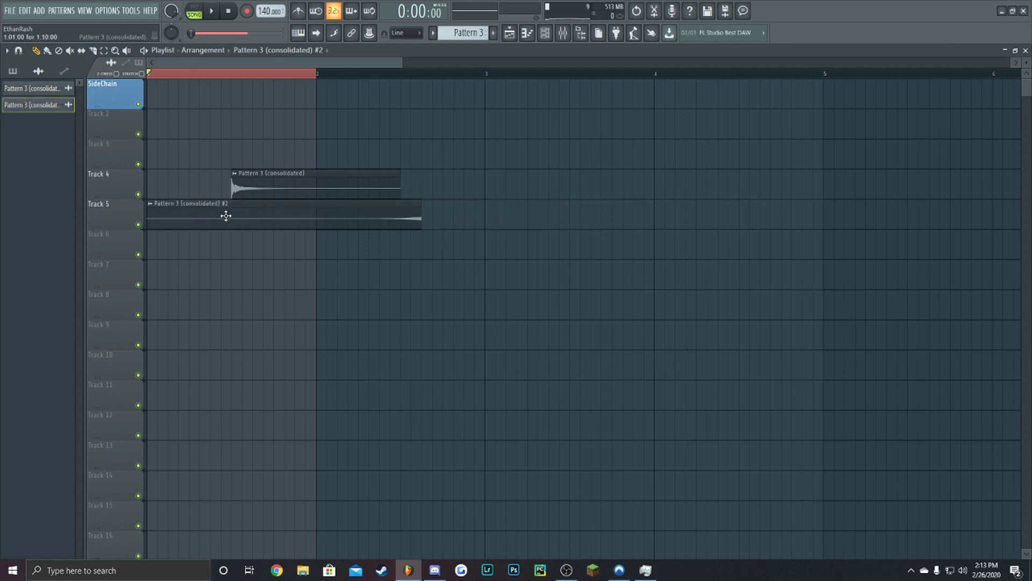
pyautogui.moveTo(149, 218); pyautogui.dragTo(319, 218)
pyautogui.moveTo(344, 217); pyautogui.dragTo(162, 186)
# Create a channel volume automation clip for the reversed sample and place it on Track 5 with a point halfway through bar 1
pyautogui.doubleClick(225, 195)
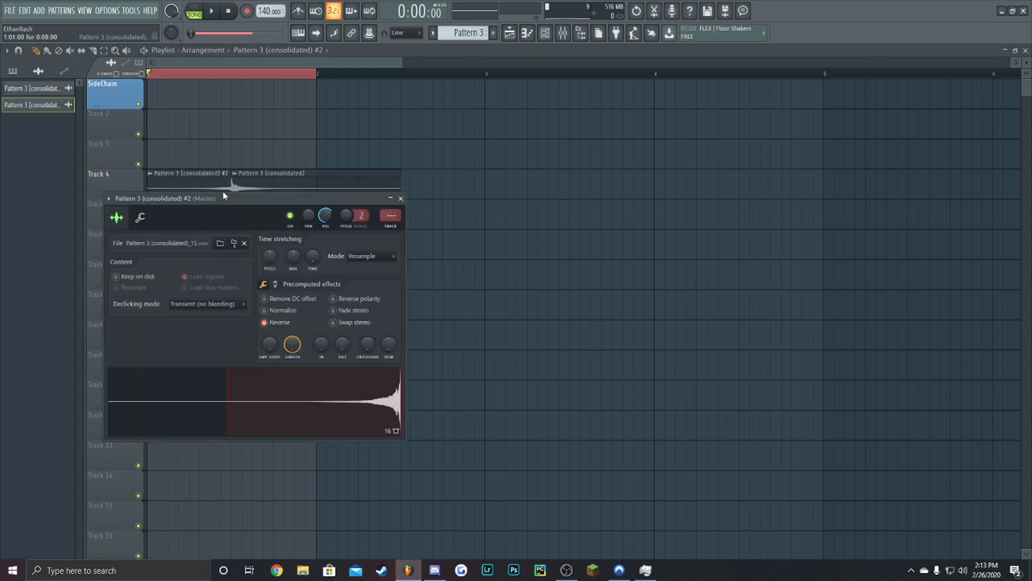
pyautogui.rightClick(325, 216)
pyautogui.click(366, 283)
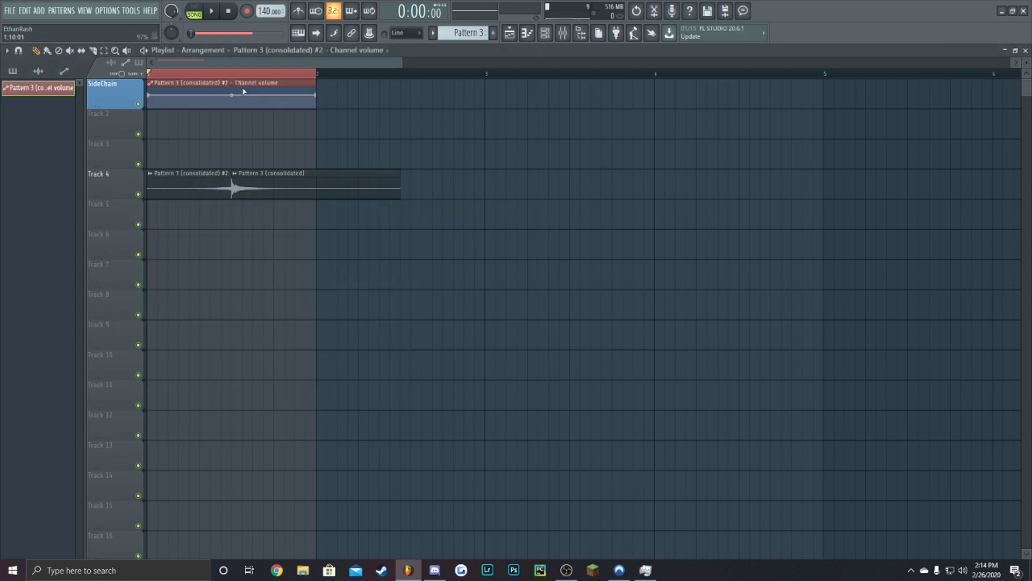
pyautogui.moveTo(244, 92); pyautogui.dragTo(234, 221)
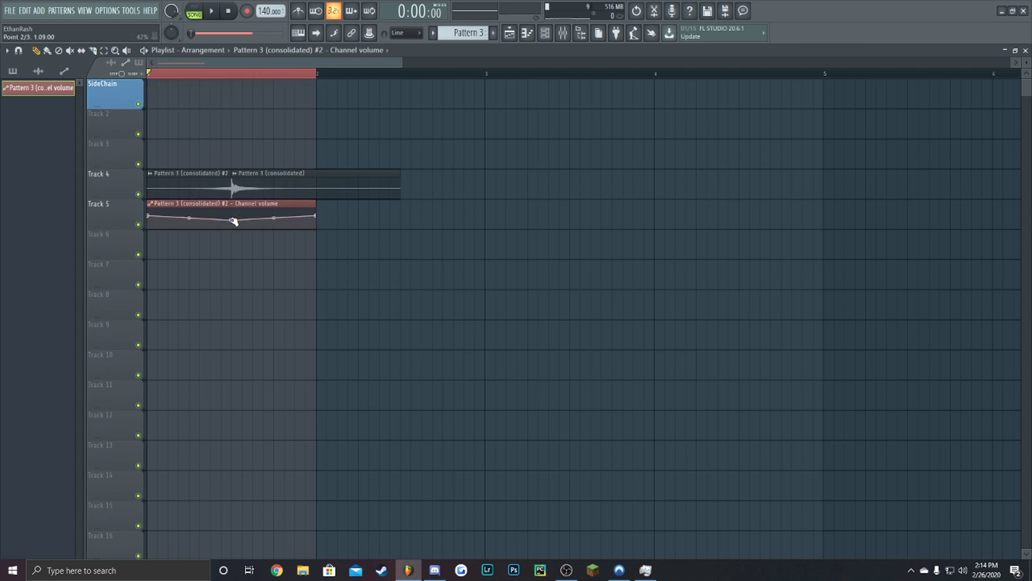
# Lower the automation's start point to zero, shape a gradual curved rise to the middle point, and audition the fade-in
pyautogui.moveTo(148, 219); pyautogui.dragTo(152, 248)
pyautogui.moveTo(233, 220); pyautogui.dragTo(232, 223)
pyautogui.press('space')
pyautogui.press('space')
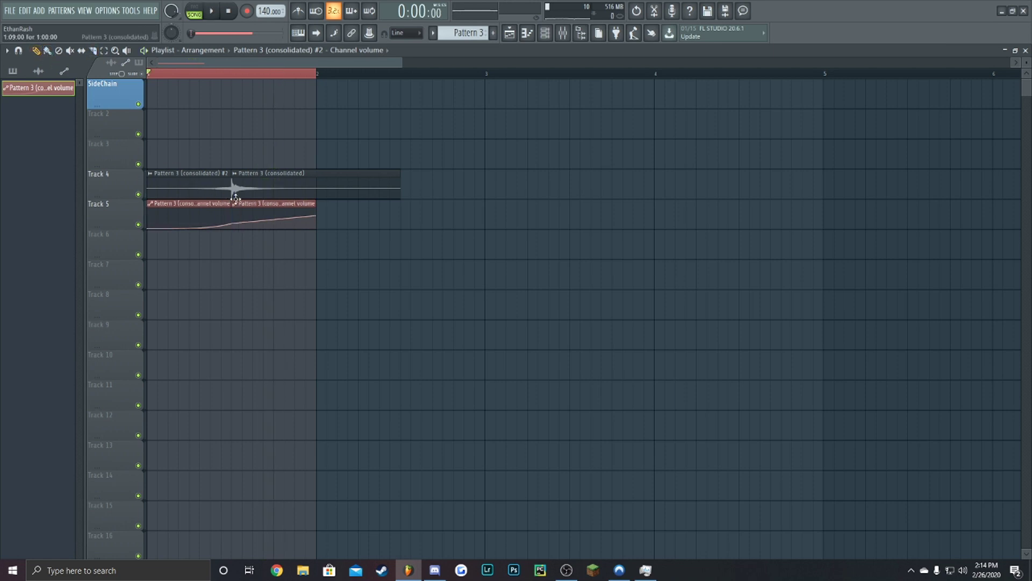
# Remove the automation after the middle of bar 1, audition the result, and extend the time selection to the middle of bar 2
pyautogui.rightClick(234, 198)
pyautogui.press('space')
pyautogui.press('space')
pyautogui.moveTo(317, 75); pyautogui.dragTo(412, 80)
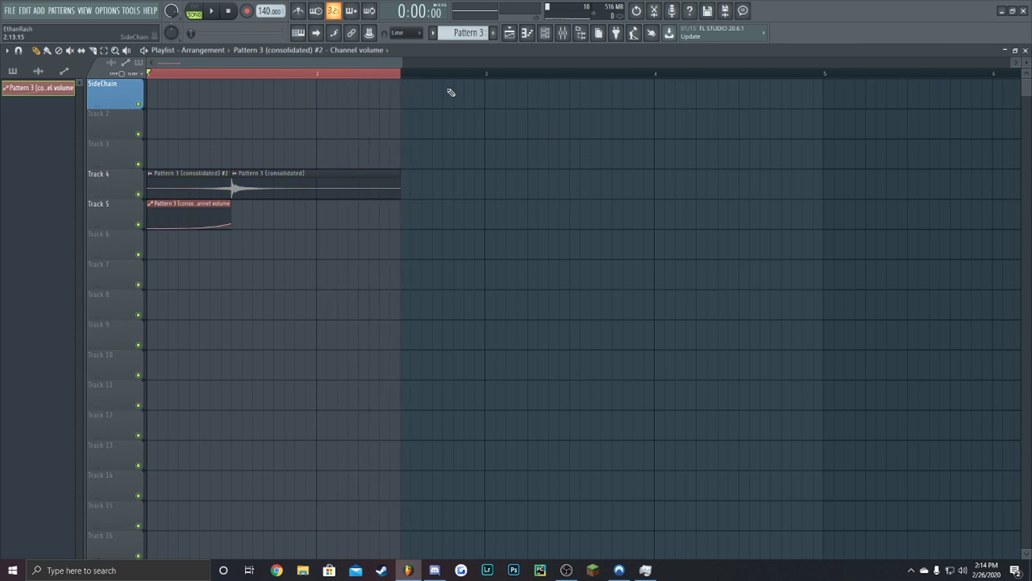
# Show the Channel rack and open the Kick 2 plugin to review the snare's pitch envelope
pyautogui.scroll(-4, 428, 75)
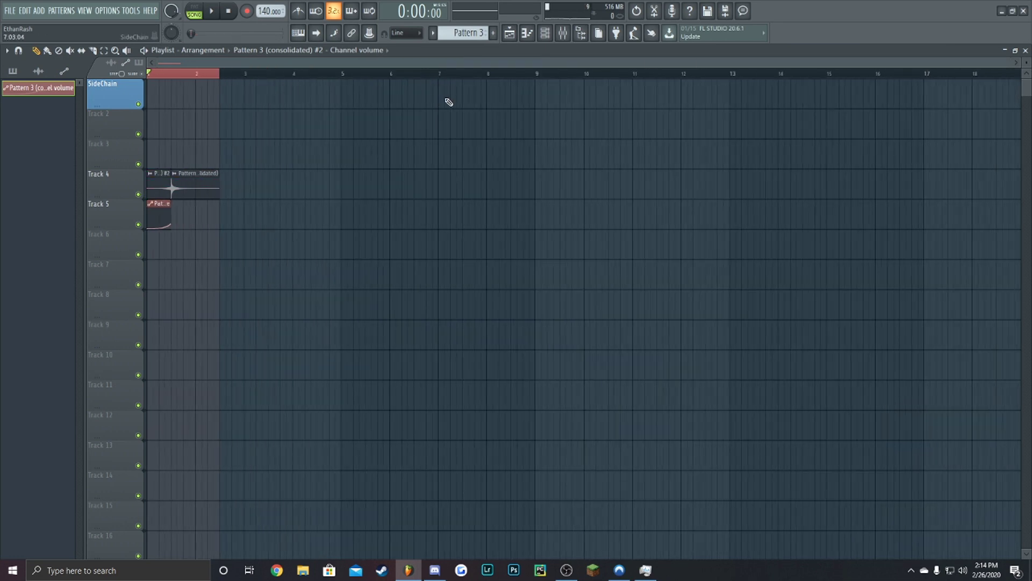
pyautogui.click(563, 33)
pyautogui.click(562, 33)
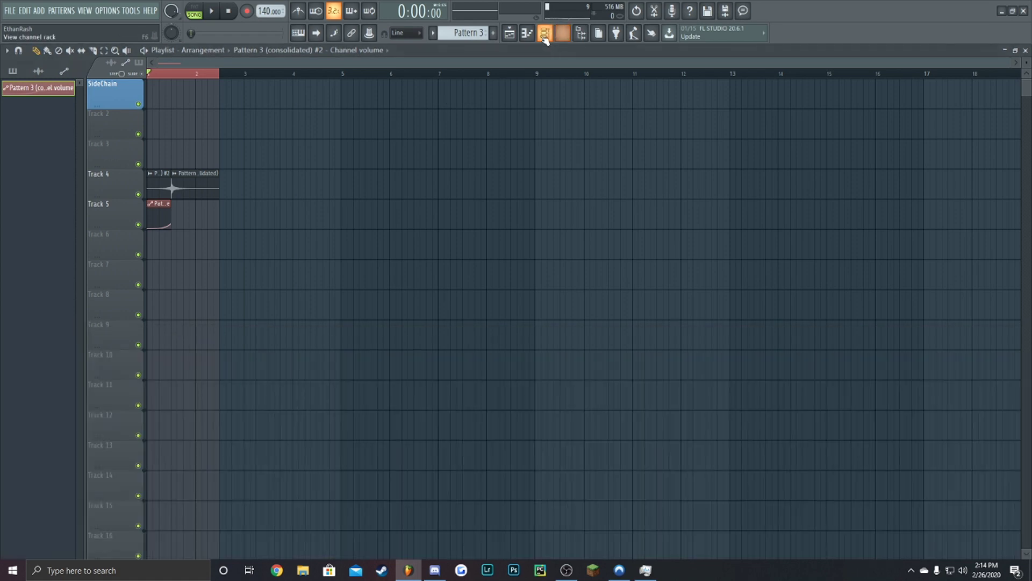
pyautogui.click(545, 33)
pyautogui.click(91, 51)
pyautogui.click(86, 92)
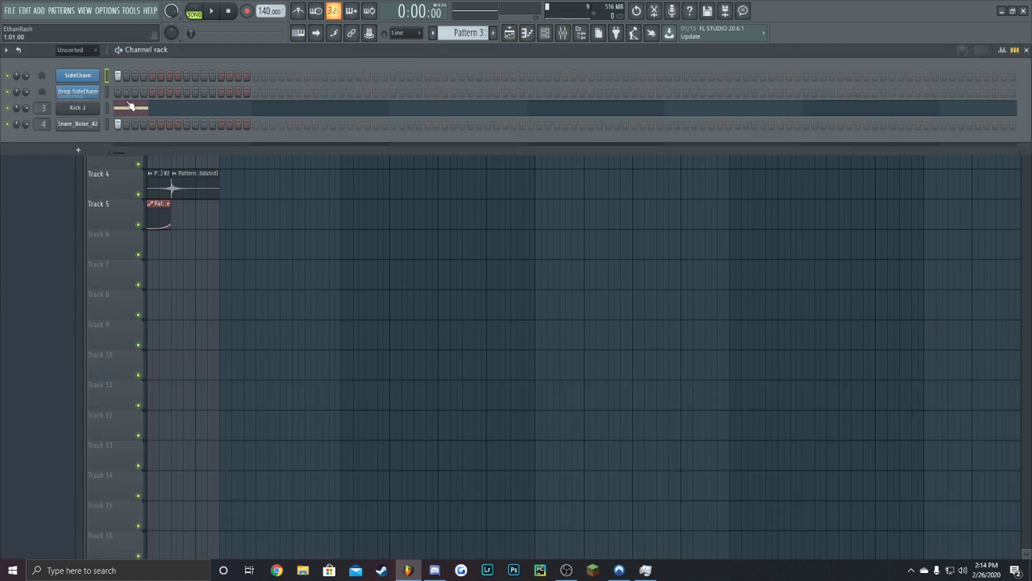
pyautogui.click(97, 112)
pyautogui.moveTo(428, 100); pyautogui.dragTo(472, 107)
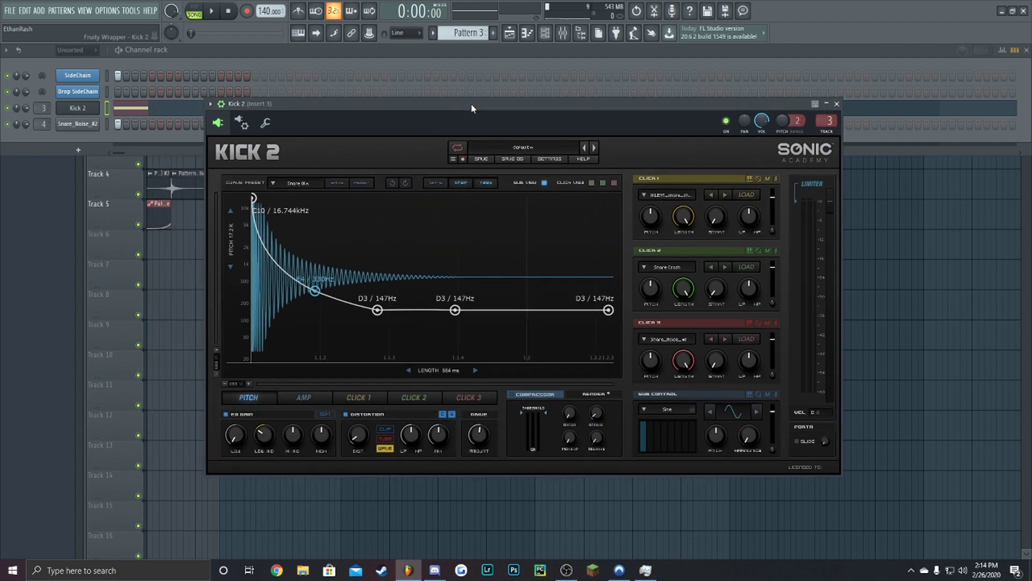